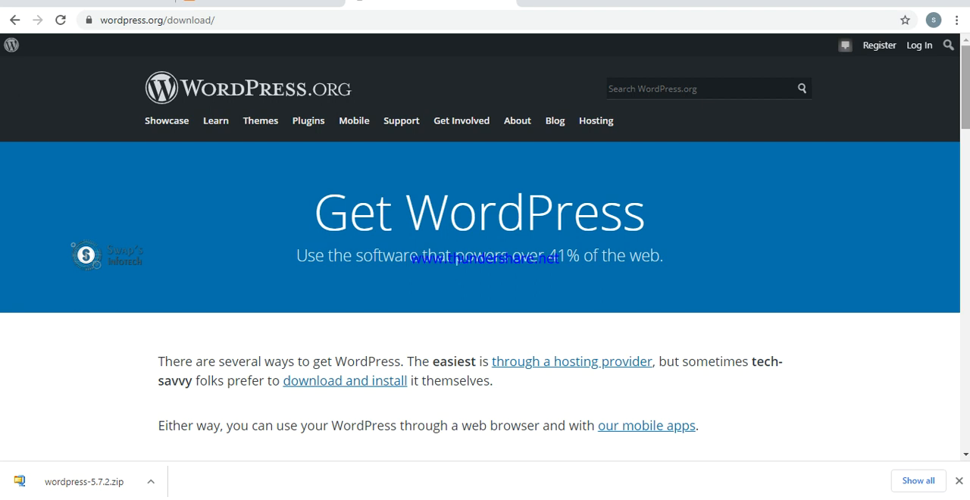
# - Switch to File Explorer and copy wordpress-5.7.2.zip from the wordpress folder in D:\adv
pyautogui.scroll(-8, 485, 257)
pyautogui.scroll(-3, 485, 257)
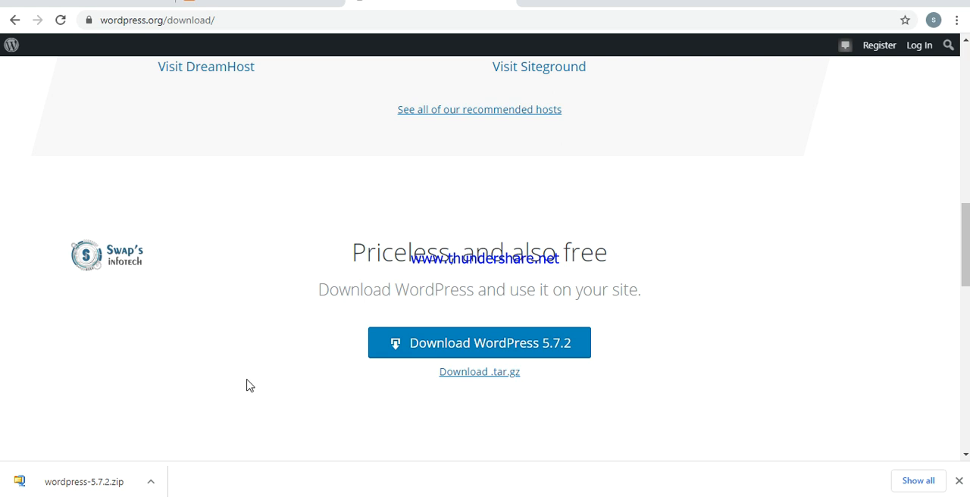
pyautogui.moveTo(365, 498)
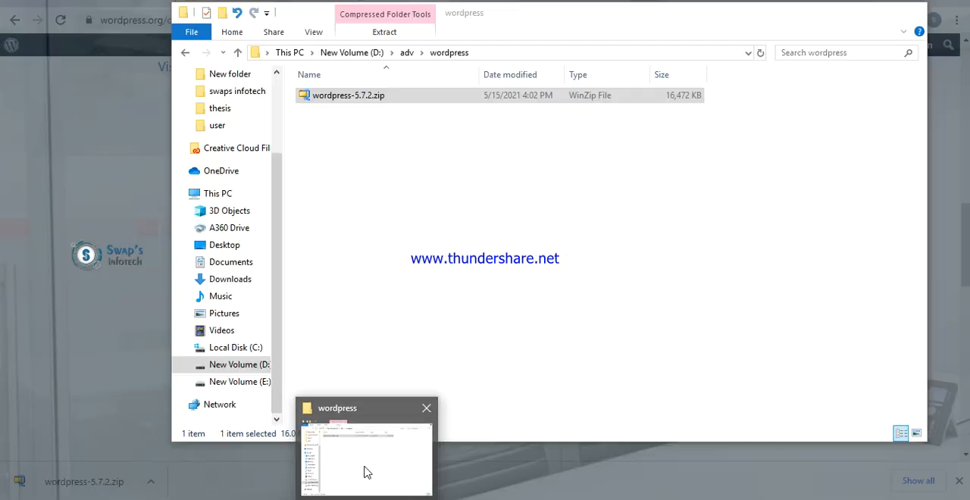
pyautogui.click(366, 470)
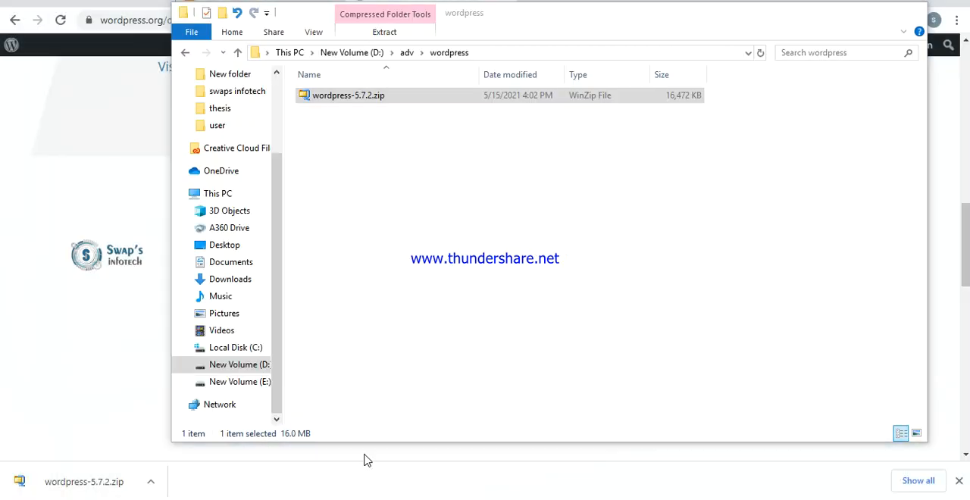
pyautogui.rightClick(377, 98)
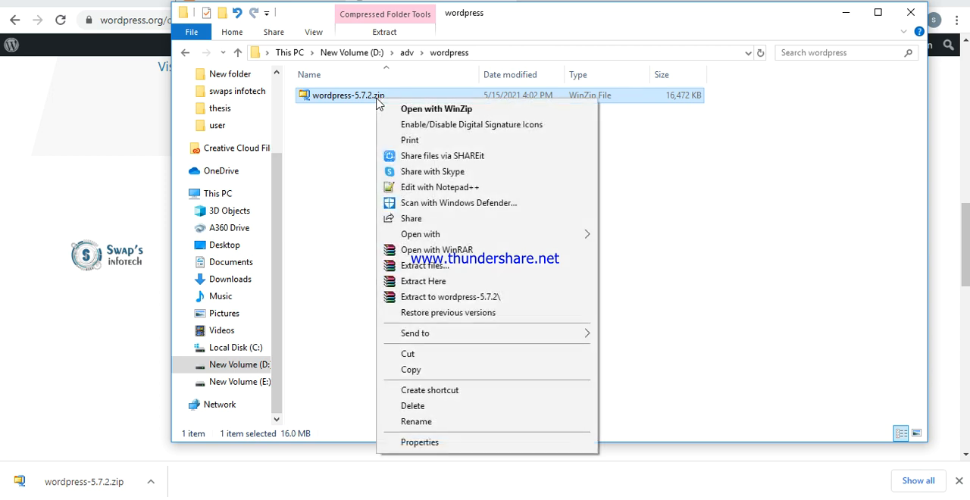
pyautogui.click(415, 370)
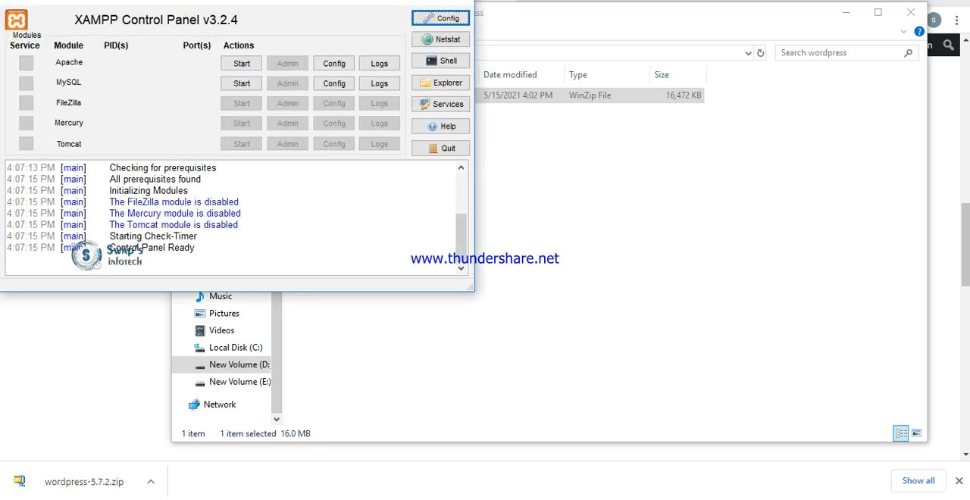
# - Start the Apache and MySQL modules in the XAMPP Control Panel and put its window away
pyautogui.click(239, 64)
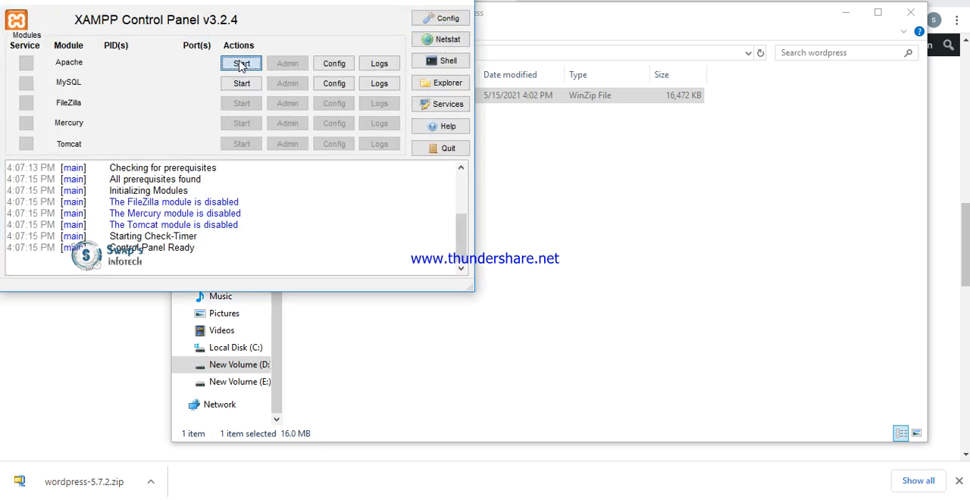
pyautogui.click(241, 83)
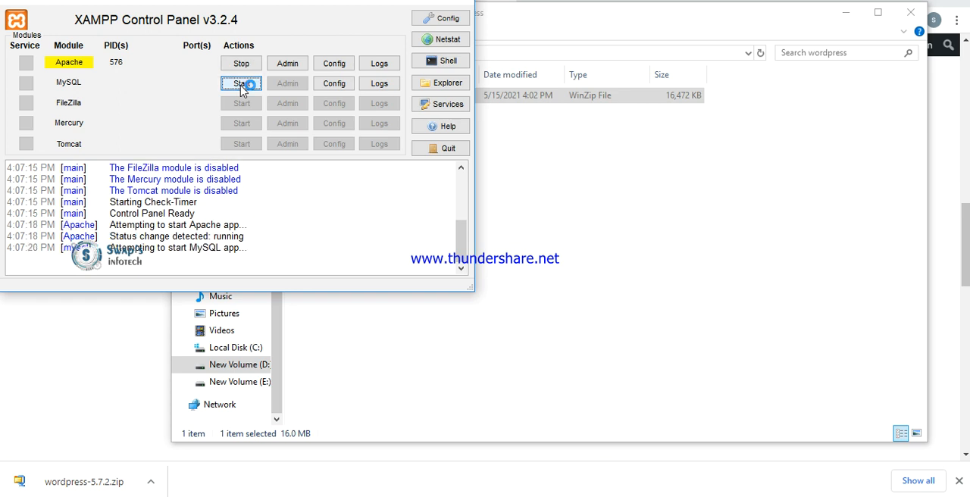
pyautogui.click(398, 2)
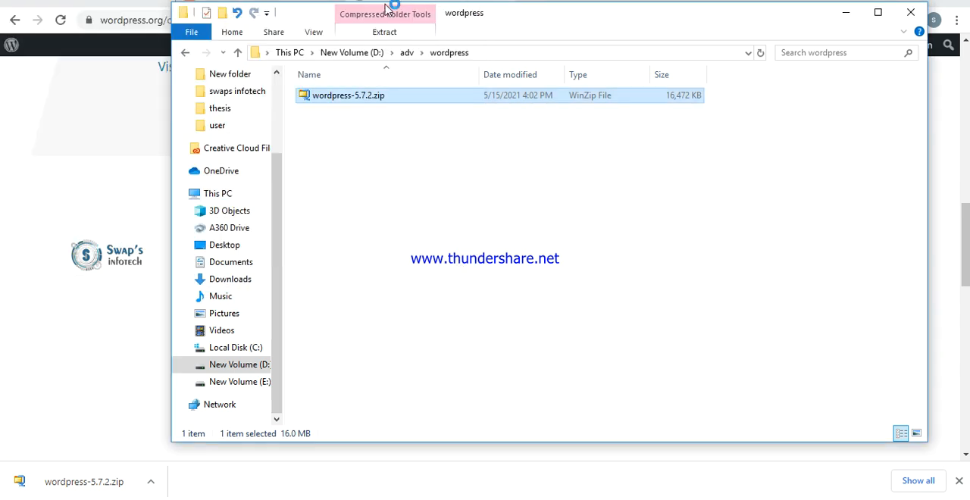
# - Switch to File Explorer and open the htdocs folder inside C:\xampp
pyautogui.click(256, 353)
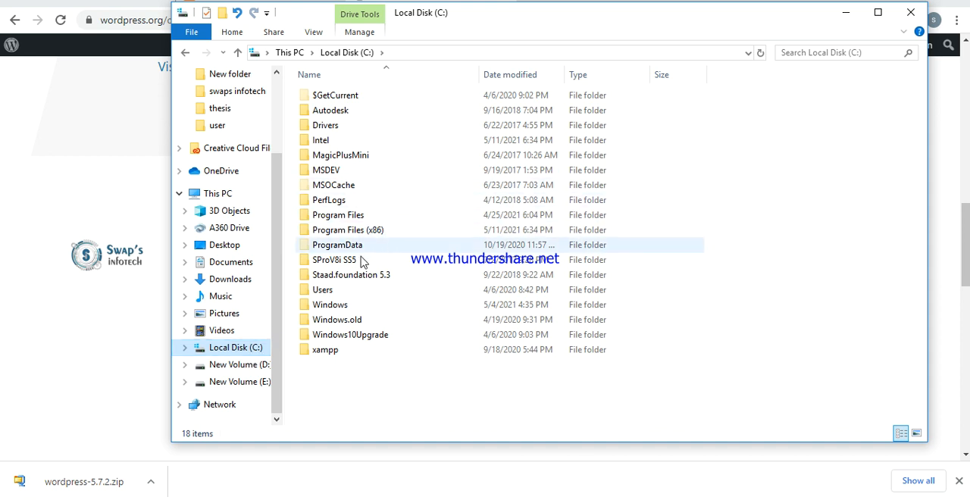
pyautogui.doubleClick(334, 351)
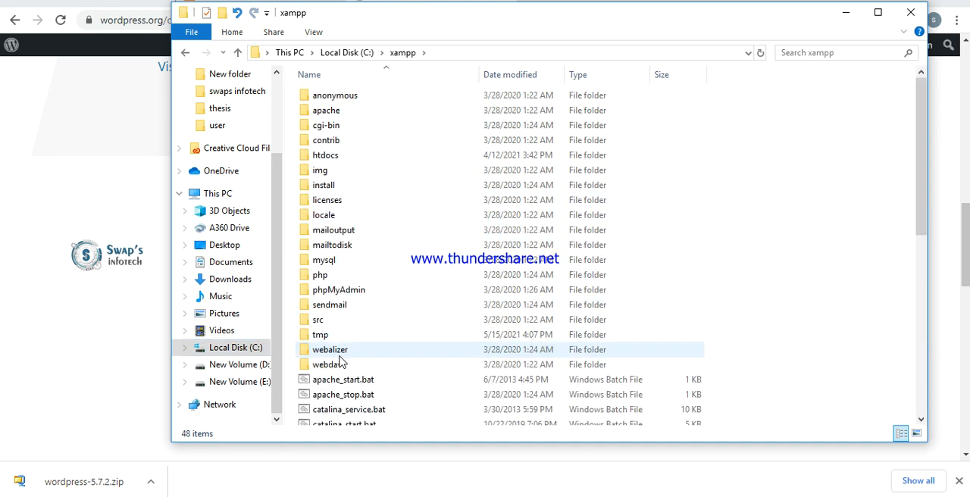
pyautogui.doubleClick(326, 155)
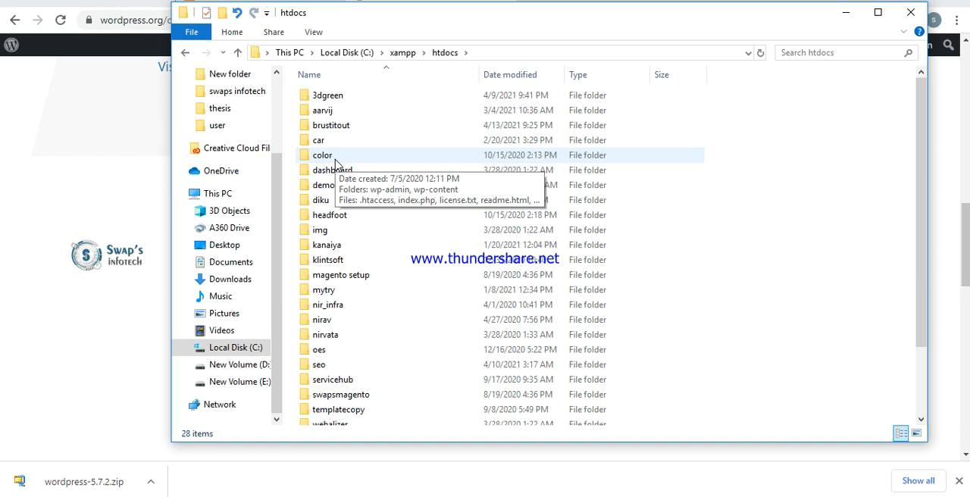
# - Create a new folder named myweb in htdocs and open it
pyautogui.hotkey('ctrl', 'shift', 'n')
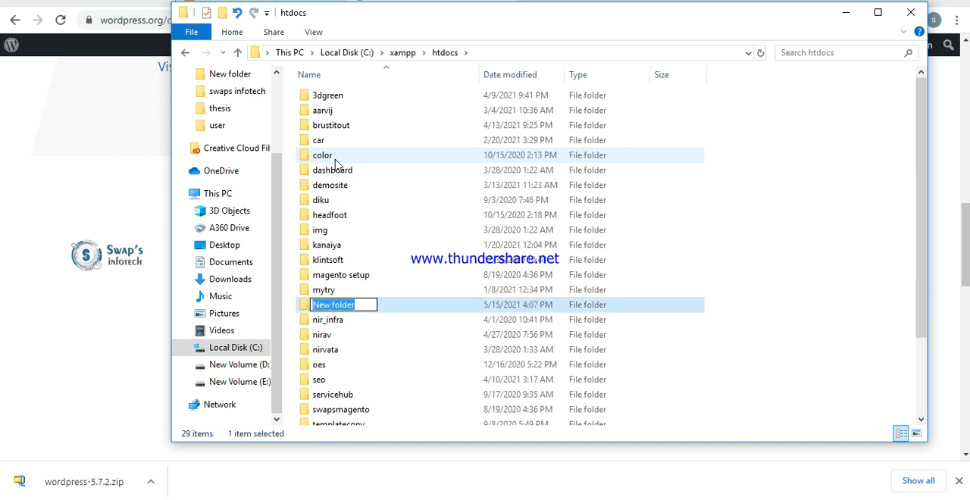
pyautogui.write('mu')
pyautogui.press('BackSpace')
pyautogui.write('yweb')
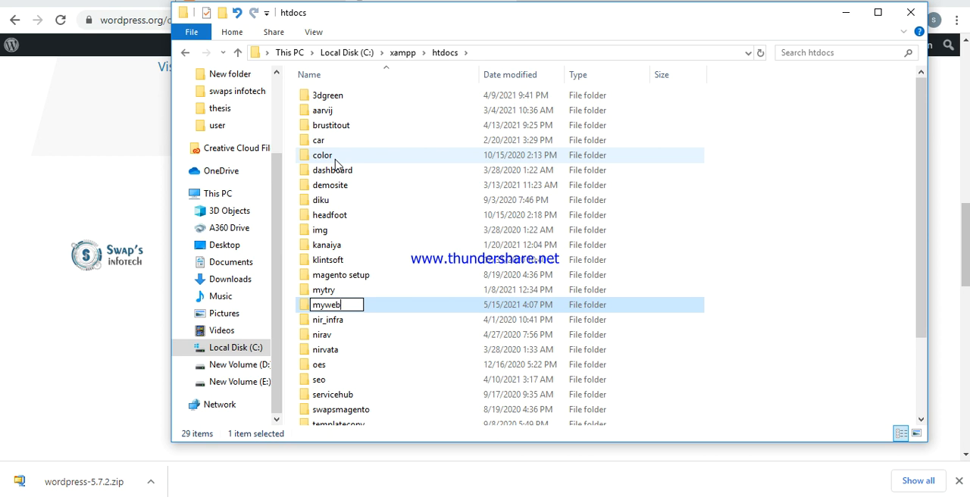
pyautogui.press('Return')
pyautogui.press('Return')
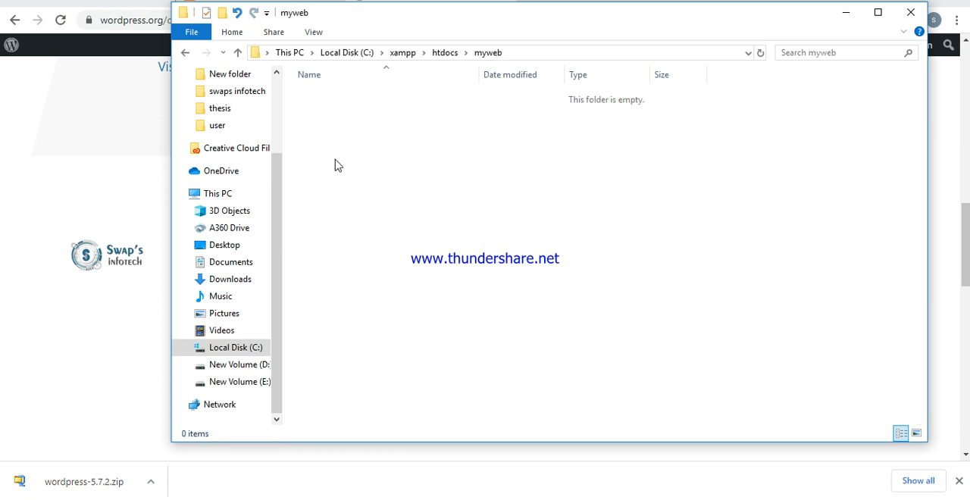
# - Paste wordpress-5.7.2.zip into the myweb folder and extract the archive there
pyautogui.hotkey('ctrl', 'v')
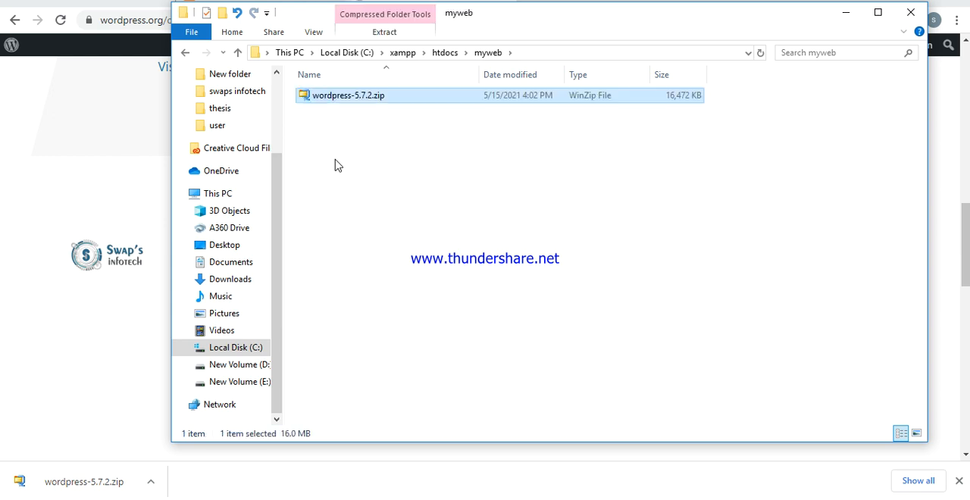
pyautogui.rightClick(429, 97)
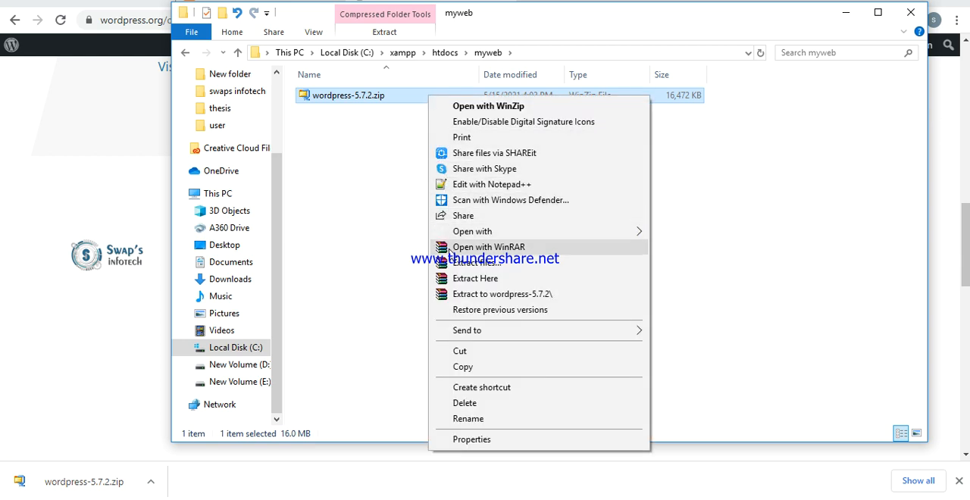
pyautogui.click(459, 280)
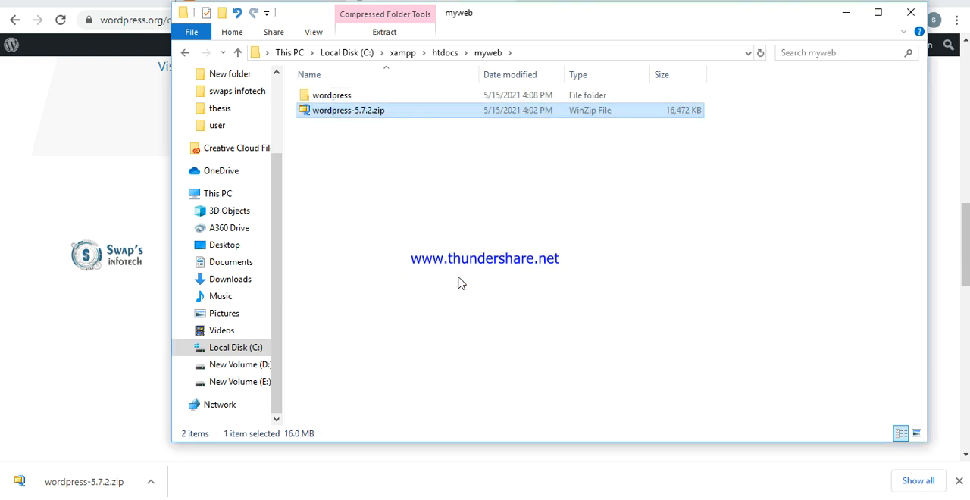
# - Copy all files and folders from the extracted wordpress folder into the parent myweb folder, then minimize File Explorer
pyautogui.press('Up')
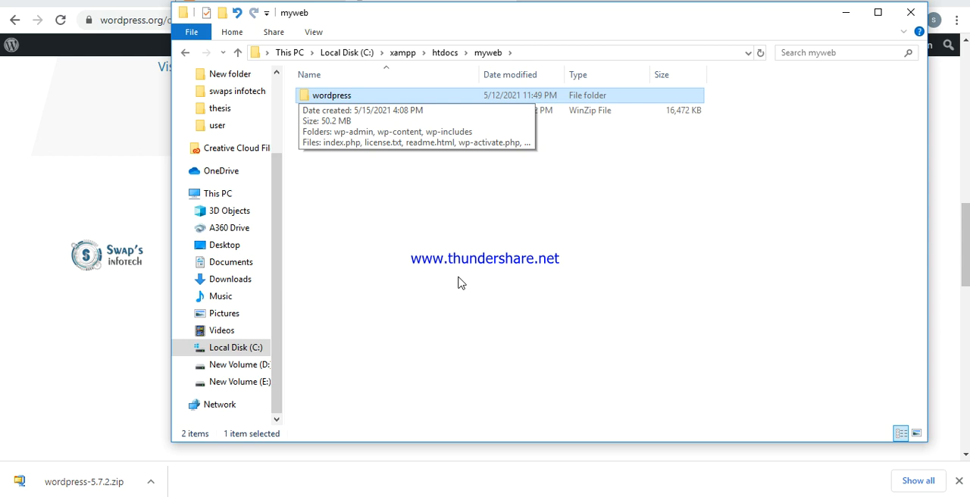
pyautogui.press('Return')
pyautogui.hotkey('ctrl', 'a')
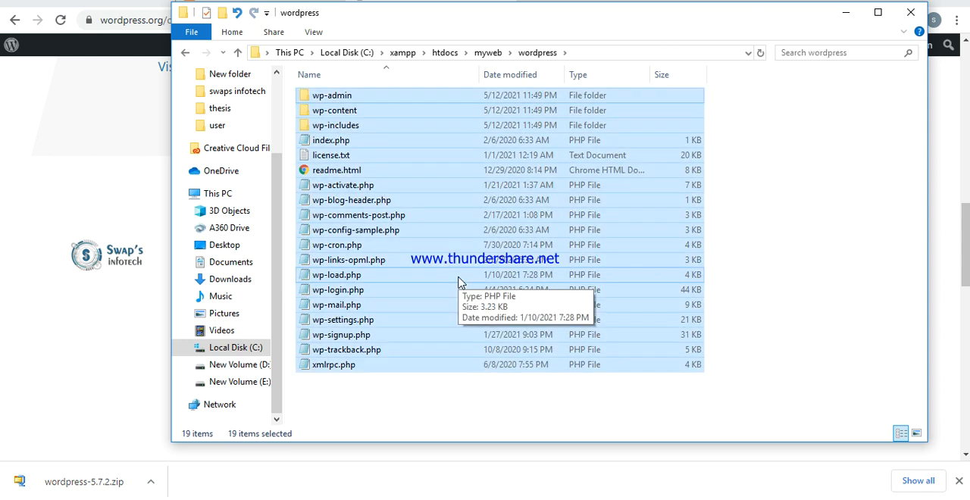
pyautogui.hotkey('alt', 'Up')
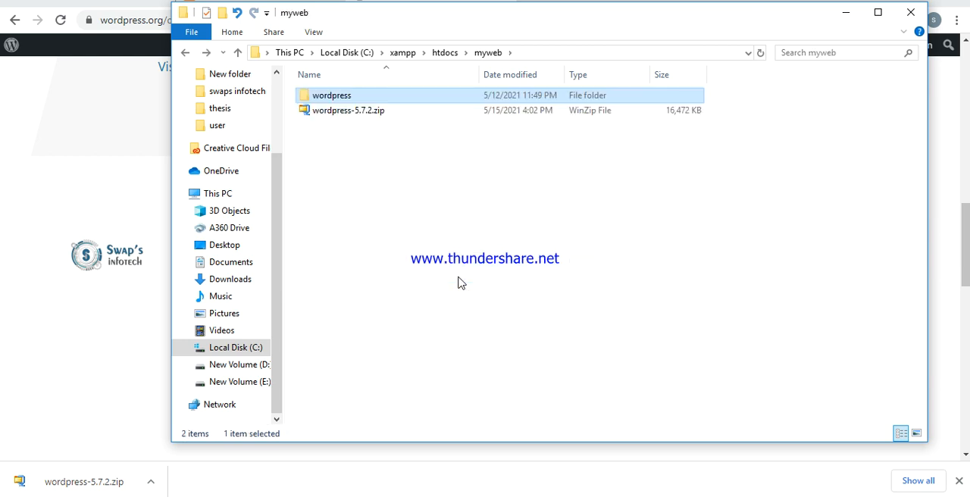
pyautogui.click(460, 281)
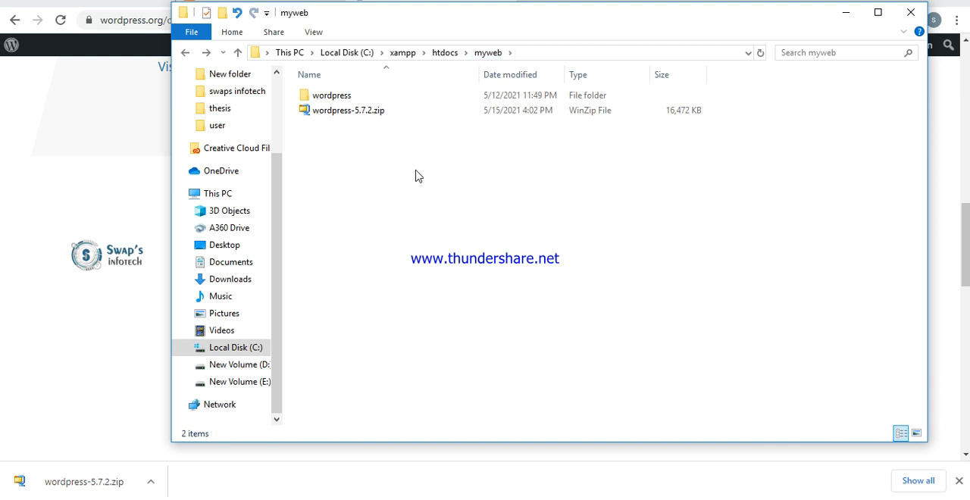
pyautogui.hotkey('ctrl', 'v')
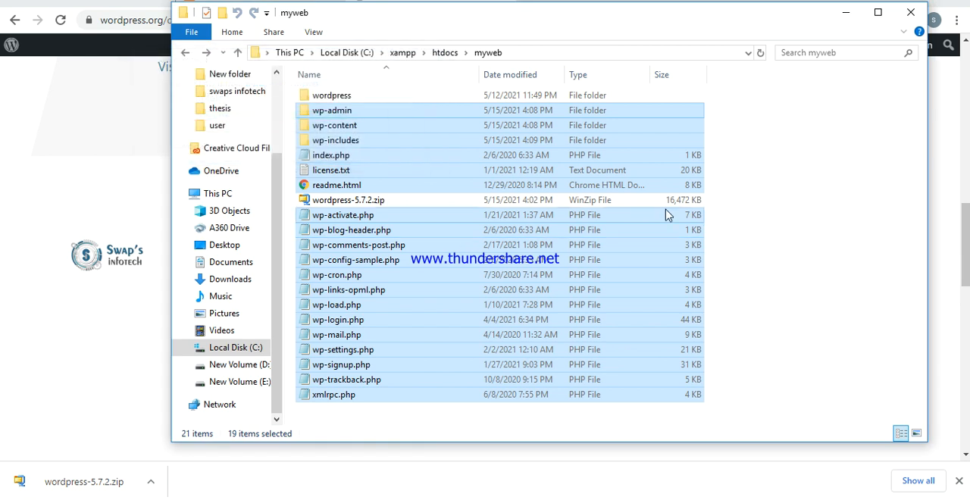
pyautogui.click(774, 201)
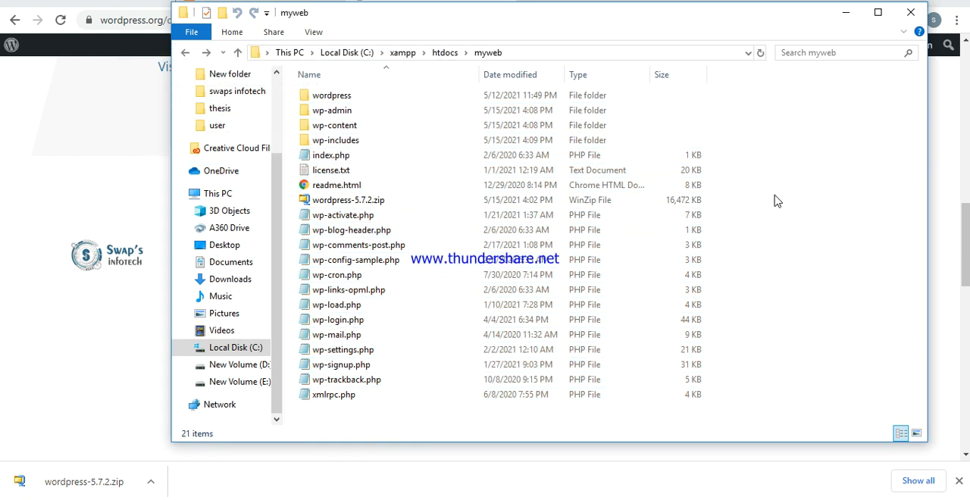
pyautogui.click(845, 14)
# - Check the phpMyAdmin address in the Word notes and open localhost/phpmyadmin in a new browser tab
pyautogui.click(536, 2)
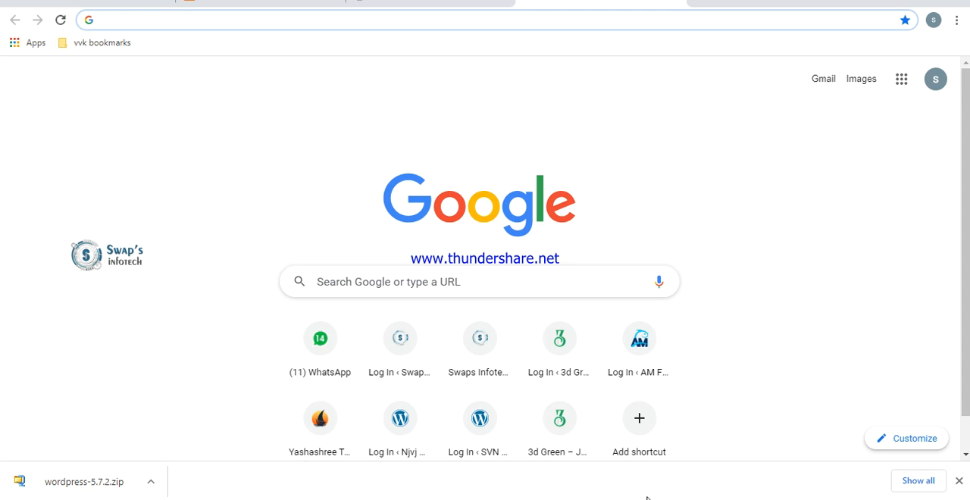
pyautogui.click(680, 488)
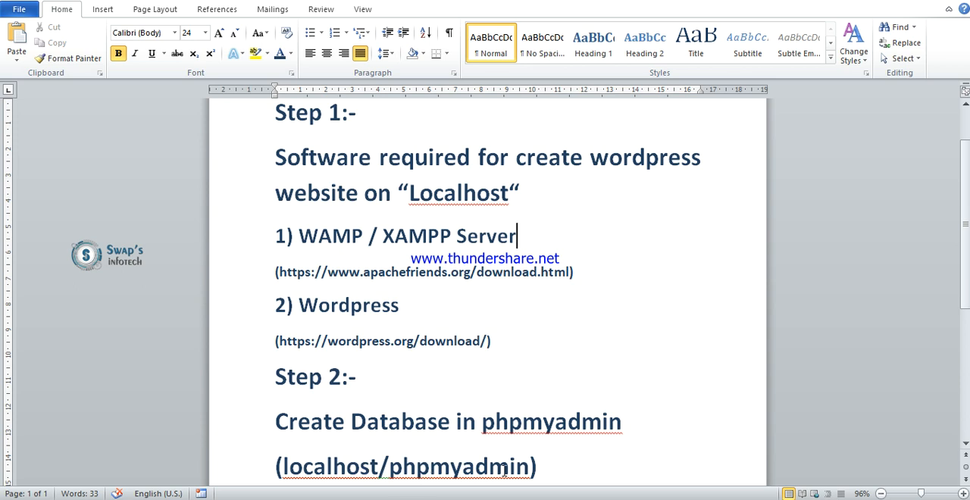
pyautogui.hotkey('alt', 'Tab')
pyautogui.write('local')
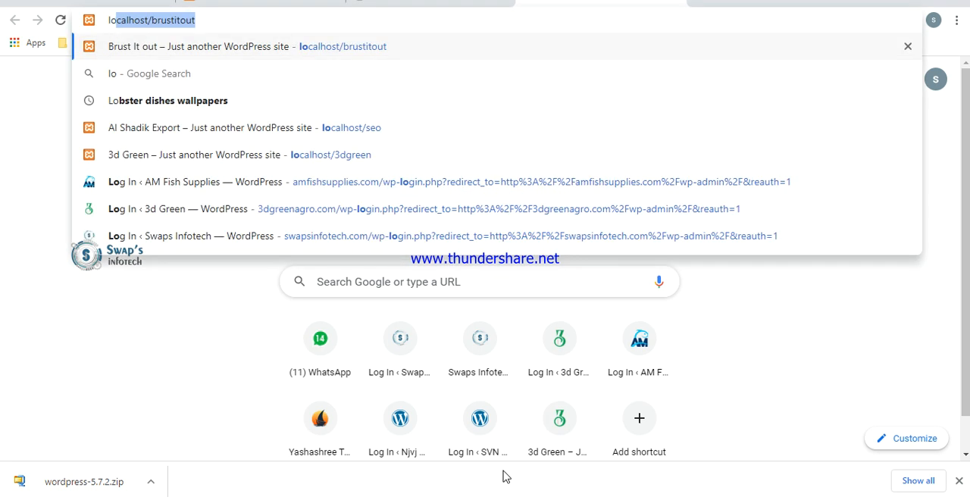
pyautogui.write('ho')
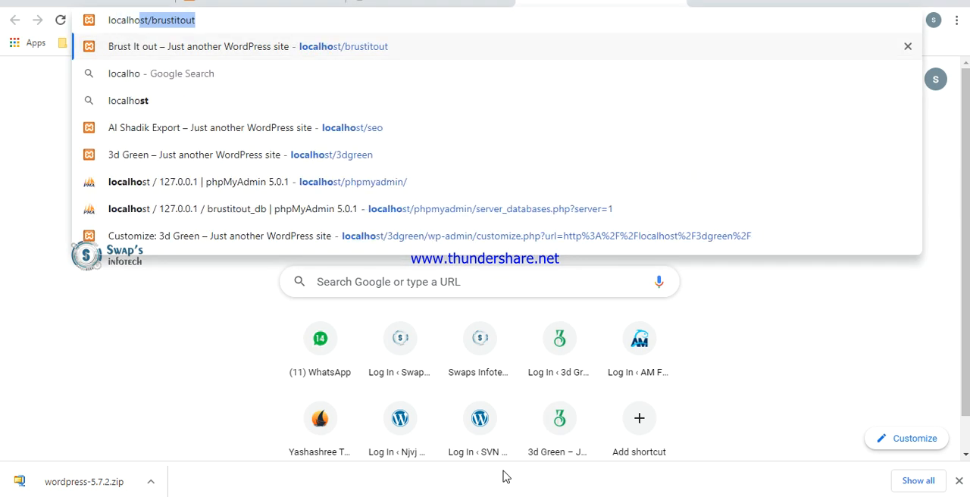
pyautogui.write('st/phm')
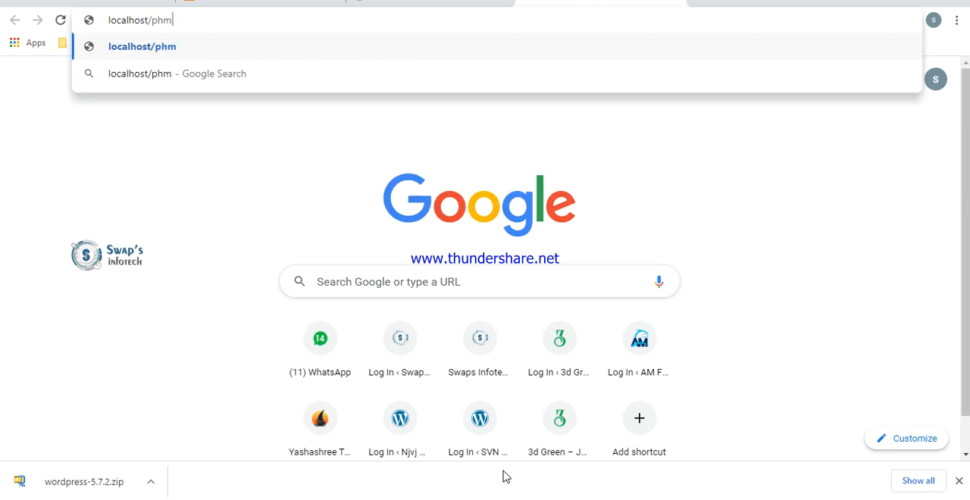
pyautogui.press('BackSpace')
pyautogui.write('pm')
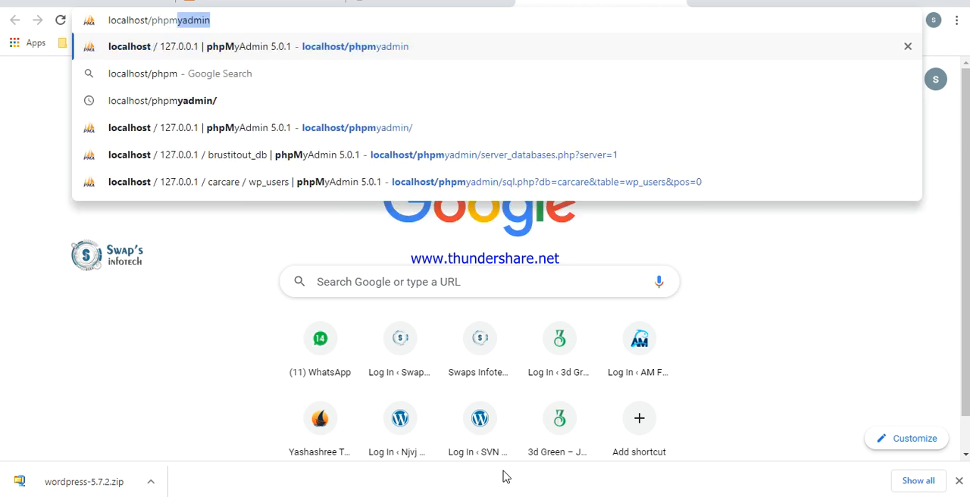
pyautogui.write('yadmin')
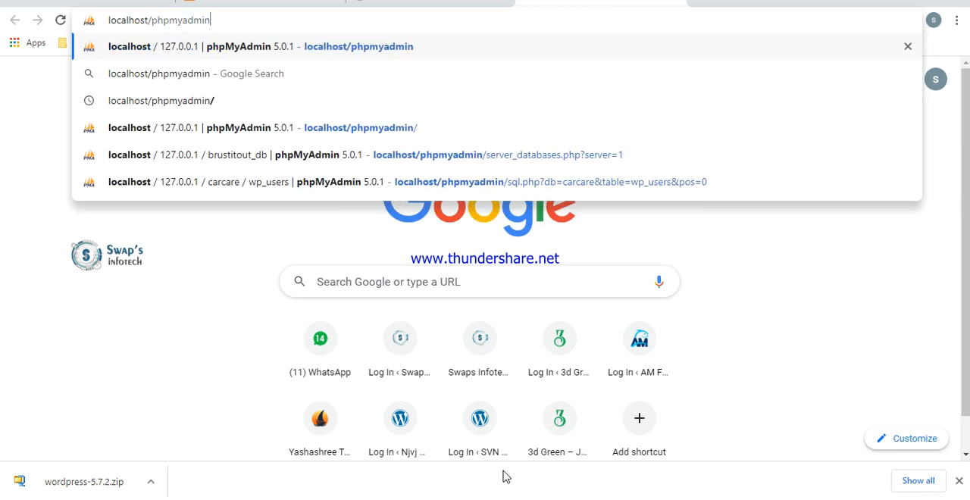
pyautogui.press('Return')
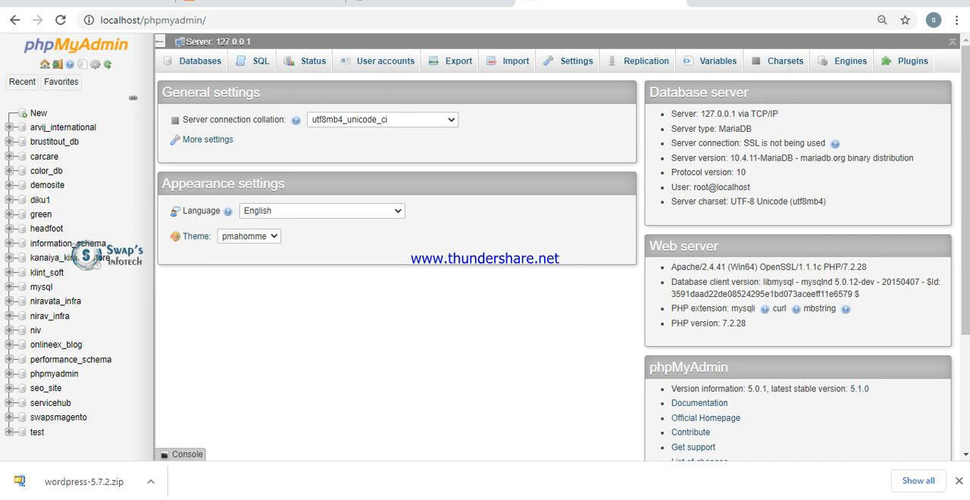
# - Create a new database named mywebsite with the utf8mb4_general_ci collation
pyautogui.click(37, 114)
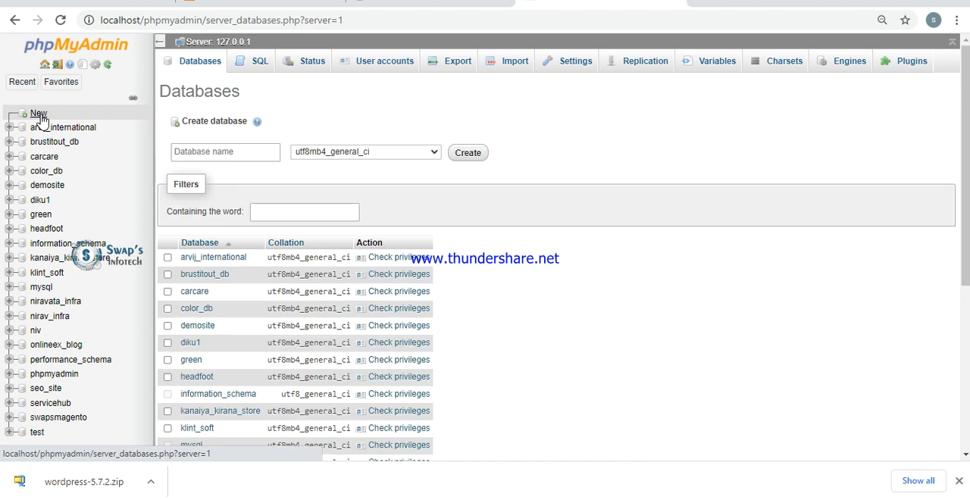
pyautogui.click(225, 153)
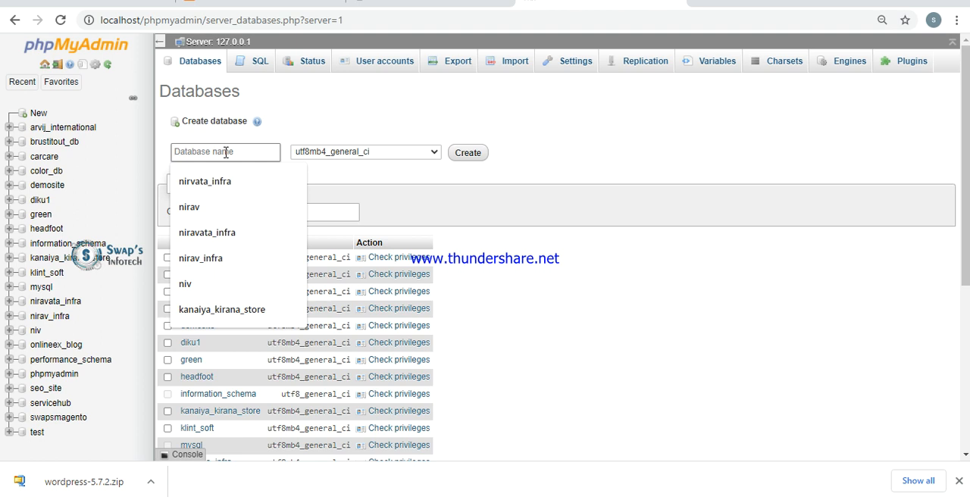
pyautogui.write('nywebs')
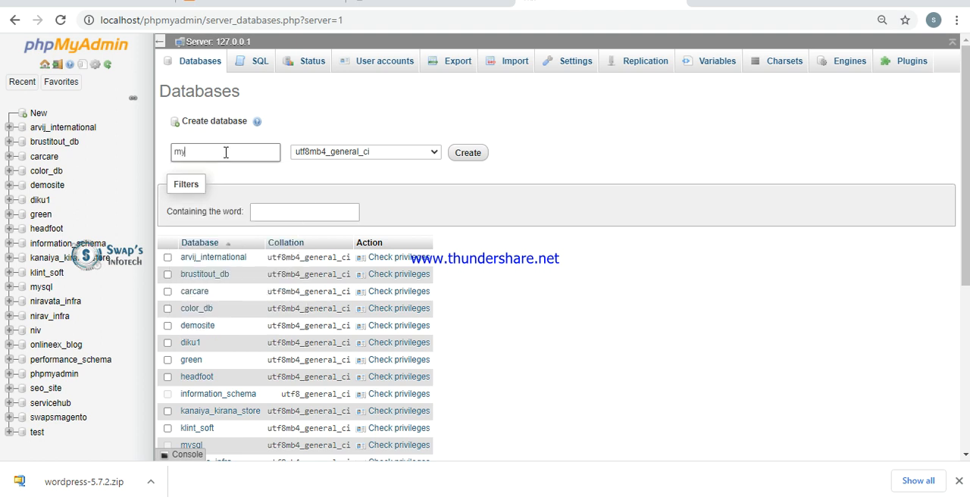
pyautogui.write('ite')
pyautogui.click(474, 158)
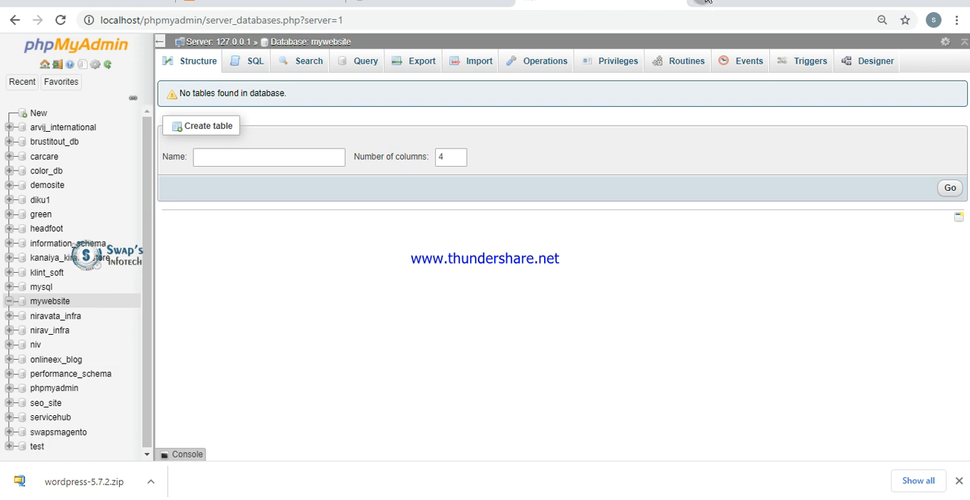
# - Open localhost/myweb in a new browser tab to start the WordPress setup
pyautogui.click(707, 0)
pyautogui.write('loc')
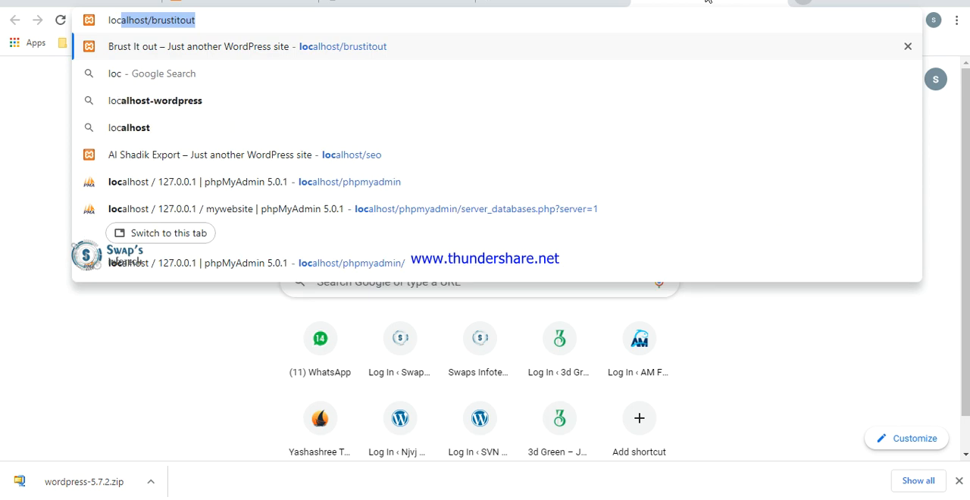
pyautogui.write('alhost/')
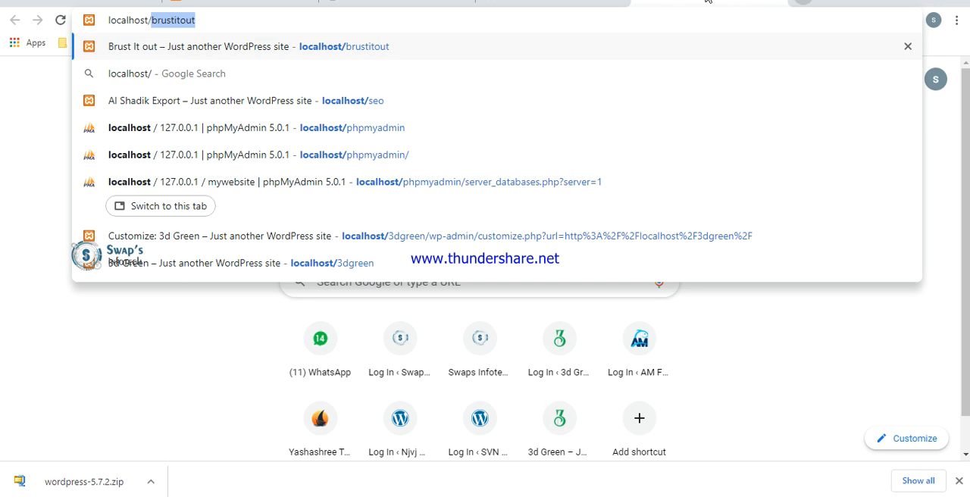
pyautogui.write('m')
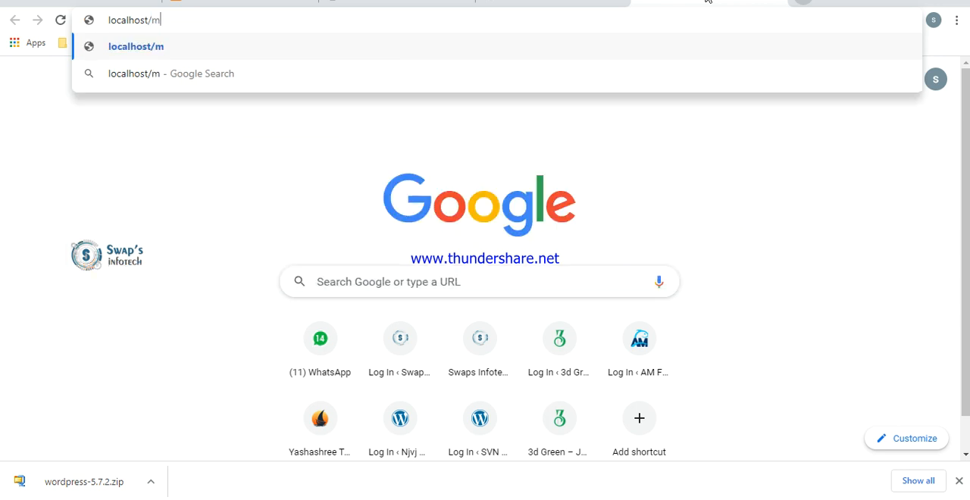
pyautogui.write('yweb')
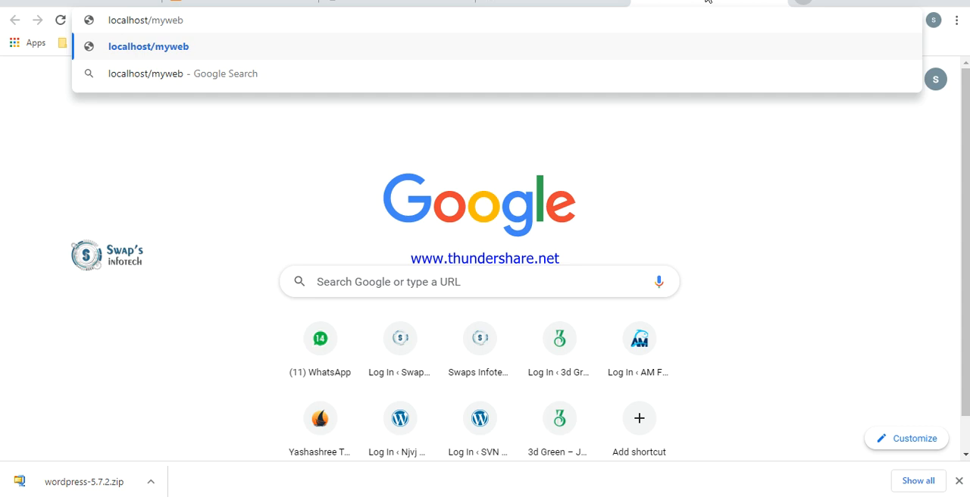
pyautogui.press('Return')
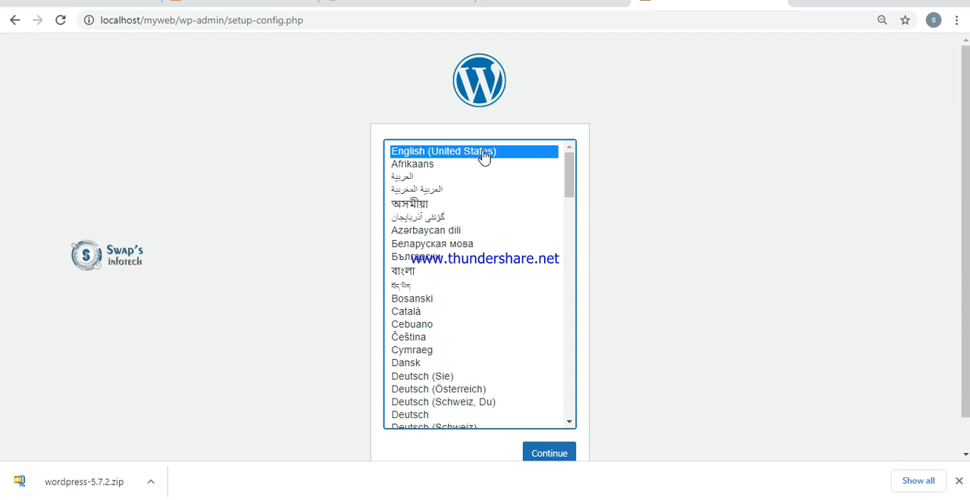
# - Continue the WordPress setup in English (United States), check the mywebsite database in phpMyAdmin, and proceed to the database connection form
pyautogui.click(539, 454)
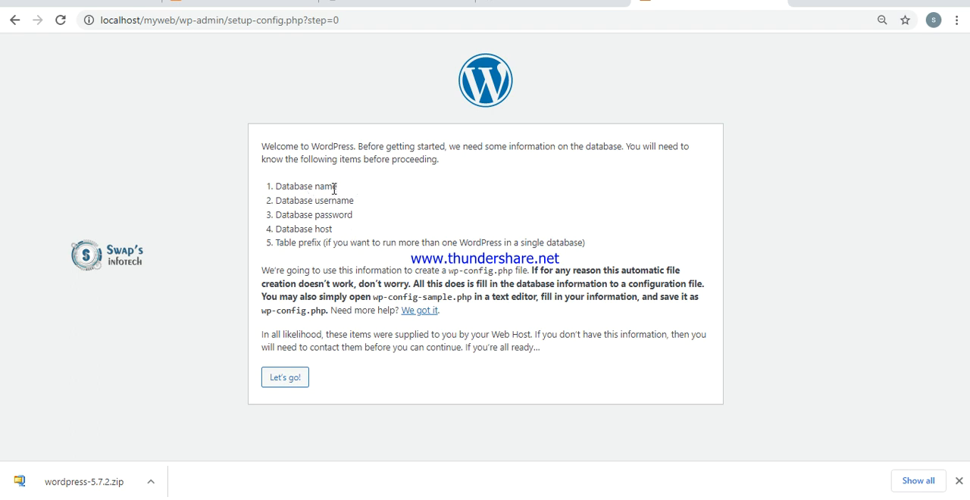
pyautogui.click(553, 4)
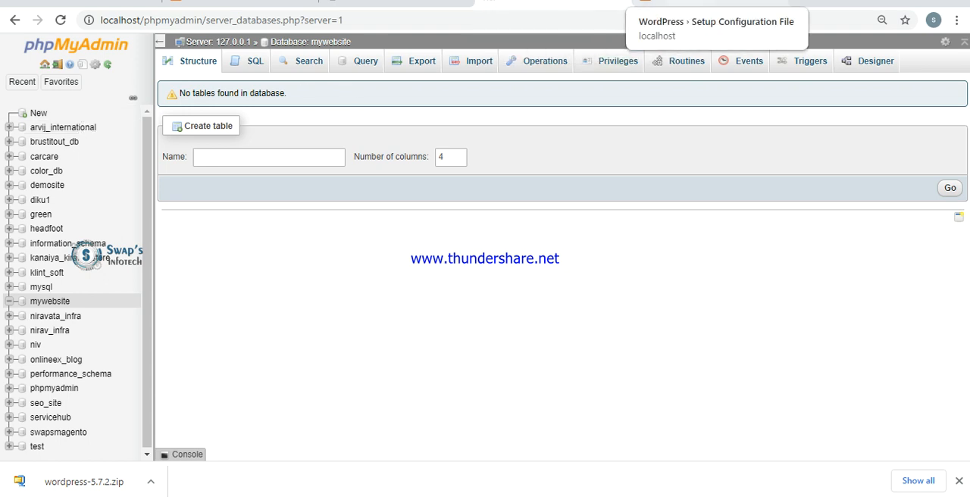
pyautogui.click(682, 7)
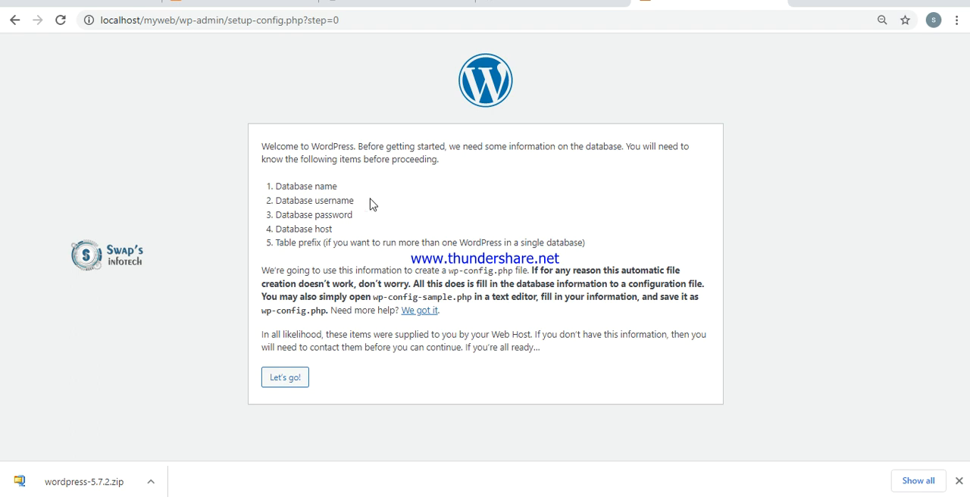
pyautogui.click(286, 383)
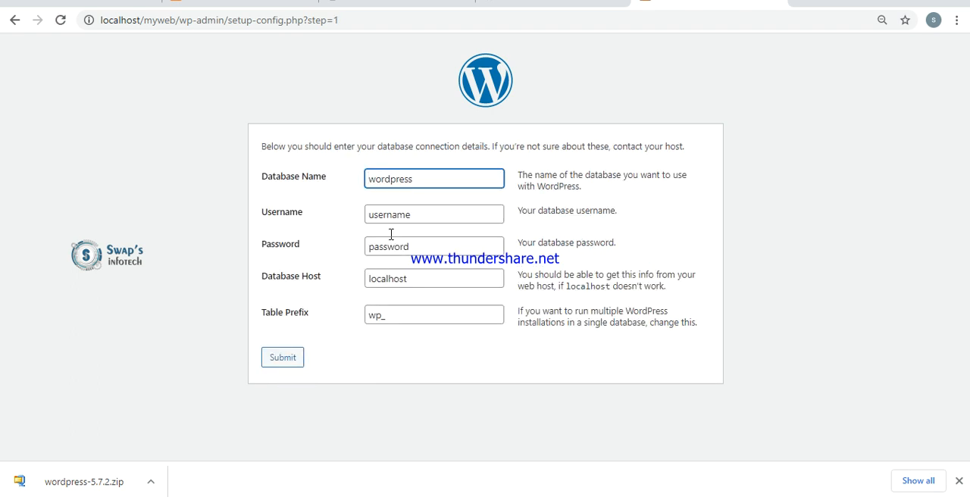
# - Set the database name to mywebsite and the database username to root
pyautogui.doubleClick(416, 180)
pyautogui.write('mywebsite')
pyautogui.click(428, 215)
pyautogui.doubleClick(429, 215)
pyautogui.write('root')
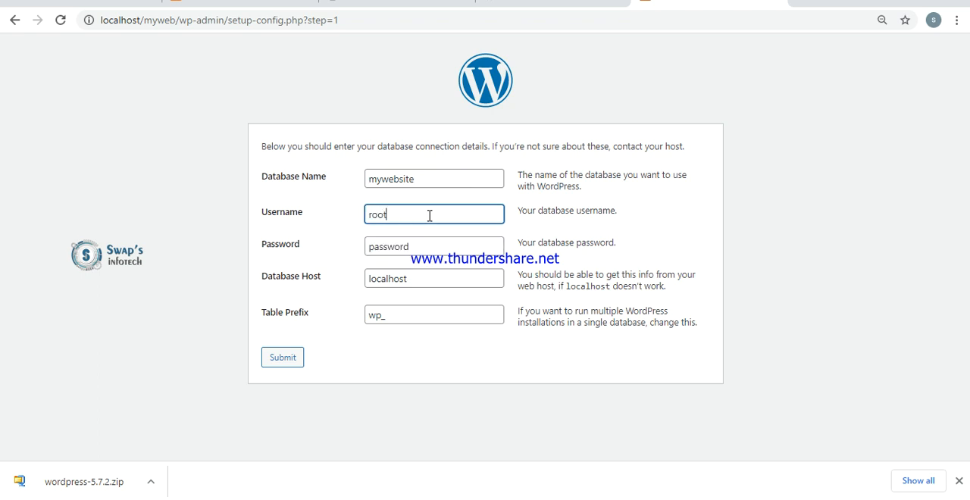
# - Leave the database password empty, submit the connection details with host localhost and table prefix wp_, and run the installation
pyautogui.click(430, 251)
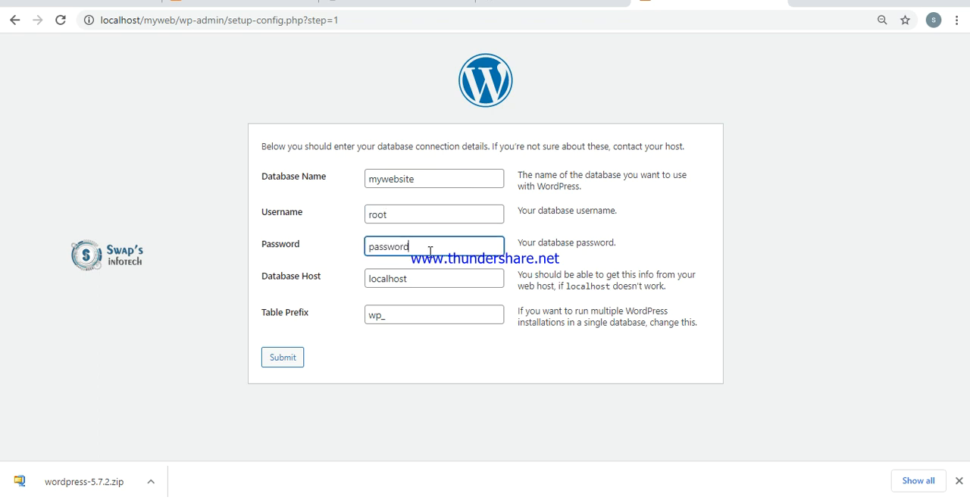
pyautogui.doubleClick(430, 251)
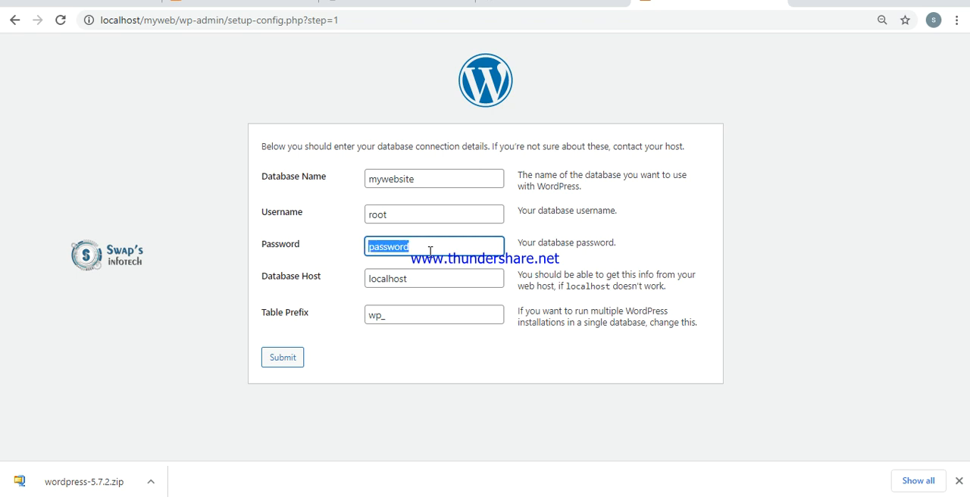
pyautogui.press('BackSpace')
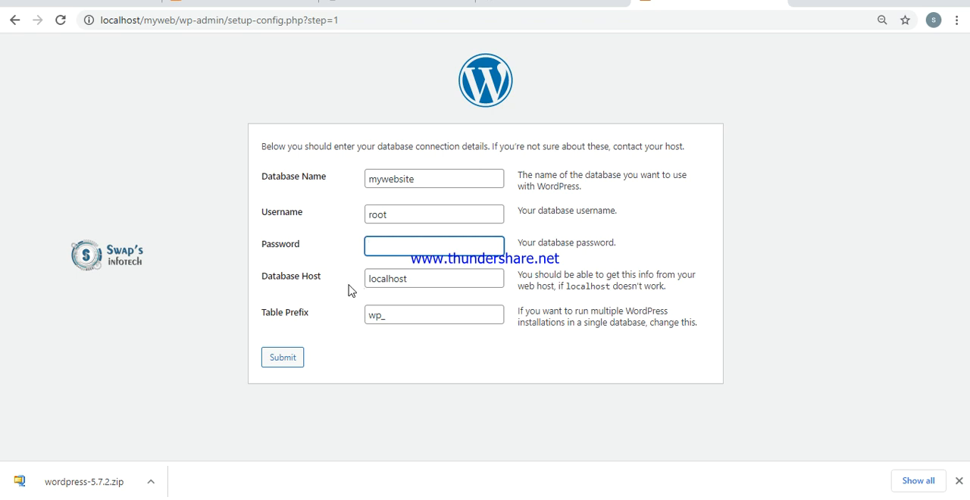
pyautogui.click(424, 282)
pyautogui.click(408, 315)
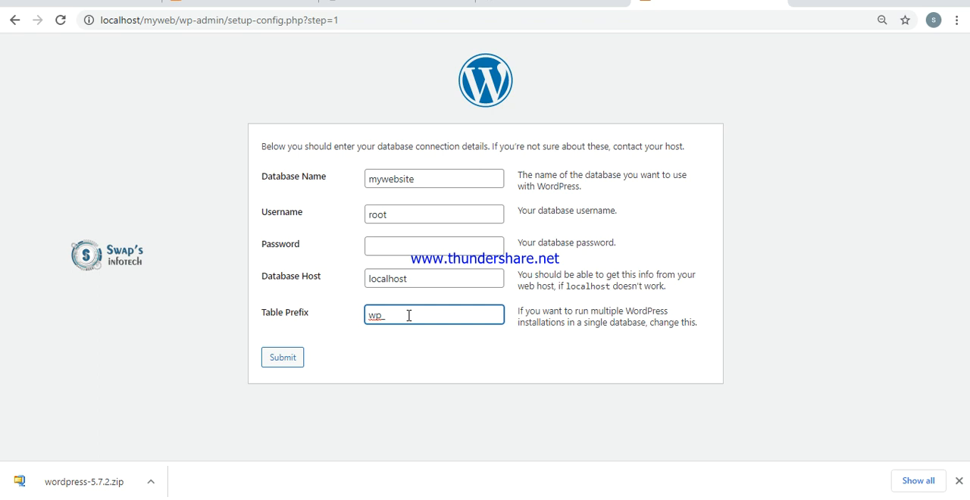
pyautogui.click(385, 347)
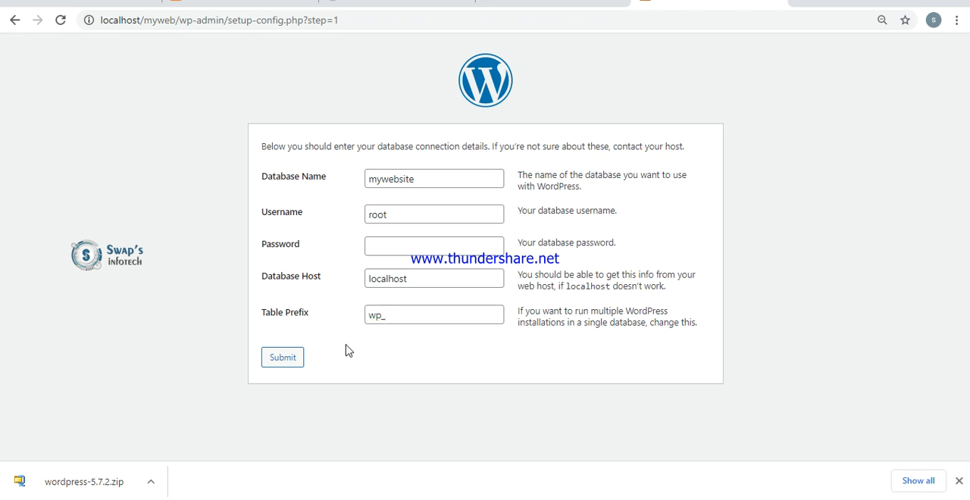
pyautogui.click(286, 362)
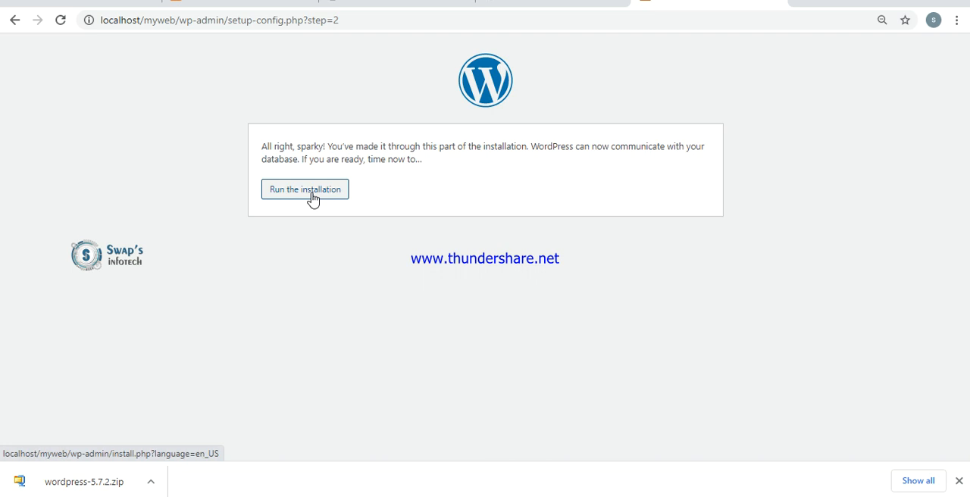
pyautogui.click(313, 199)
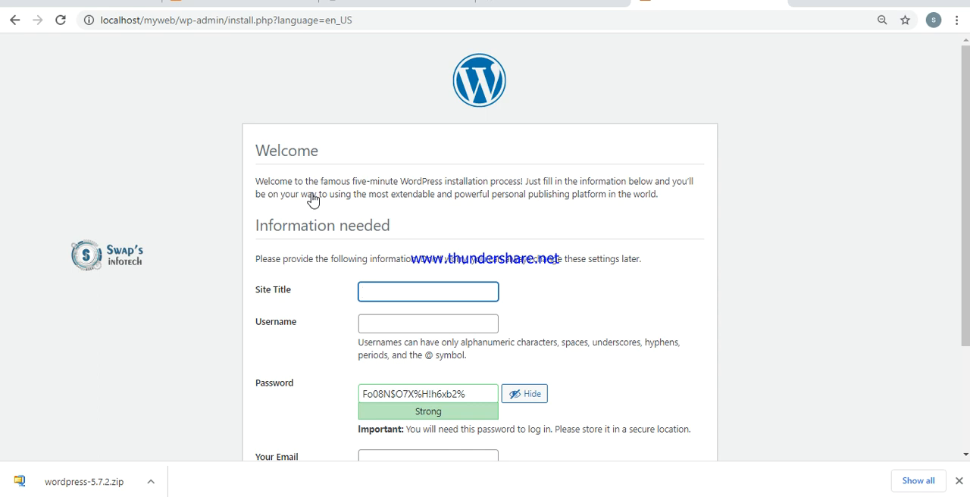
# - Look at the swapsinfotech.com homepage as a reference and set the site title to My Collection
pyautogui.write('M')
pyautogui.click(128, 2)
pyautogui.write('swapsinfotech.com')
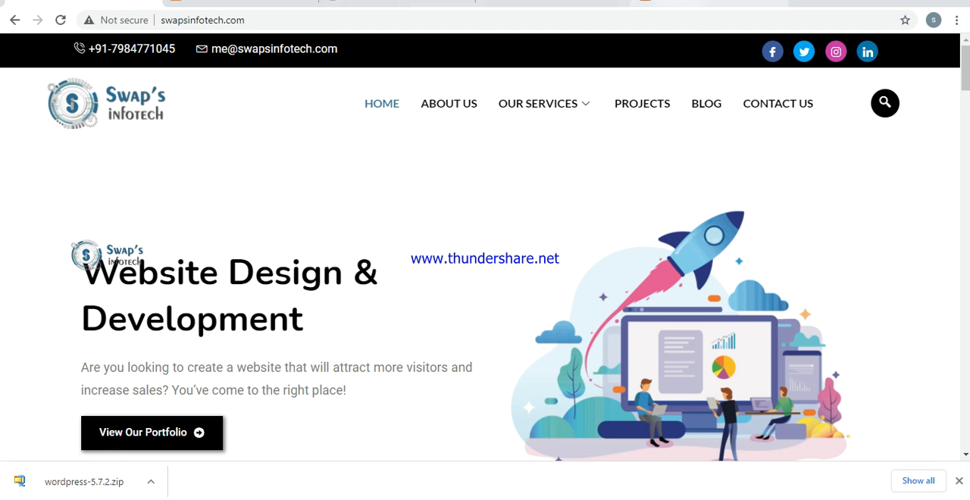
pyautogui.click(701, 2)
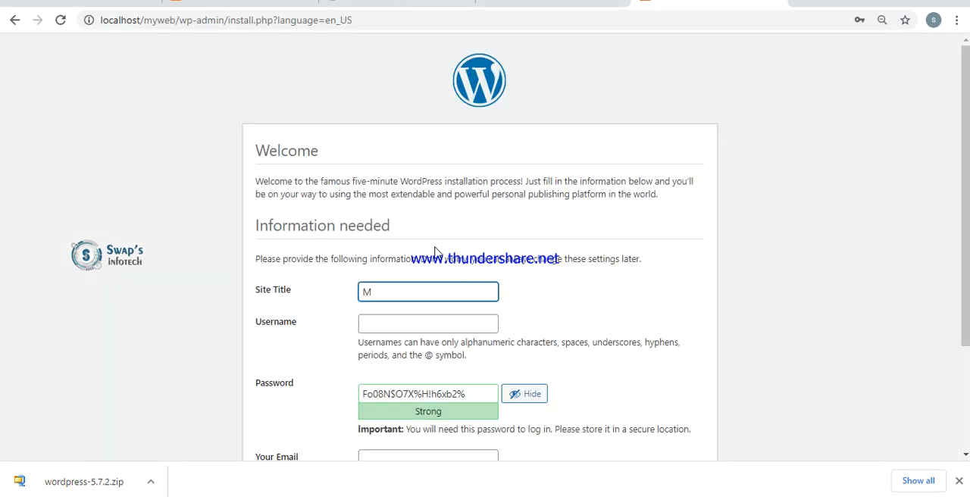
pyautogui.write('y Collection')
# - Set the site username to admin and replace the suggested password by entering a custom account password
pyautogui.click(421, 326)
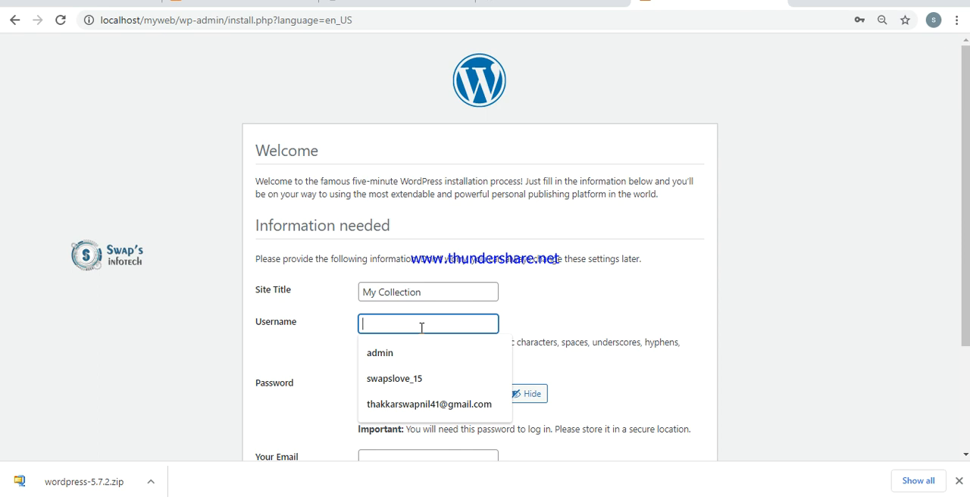
pyautogui.click(85, 3)
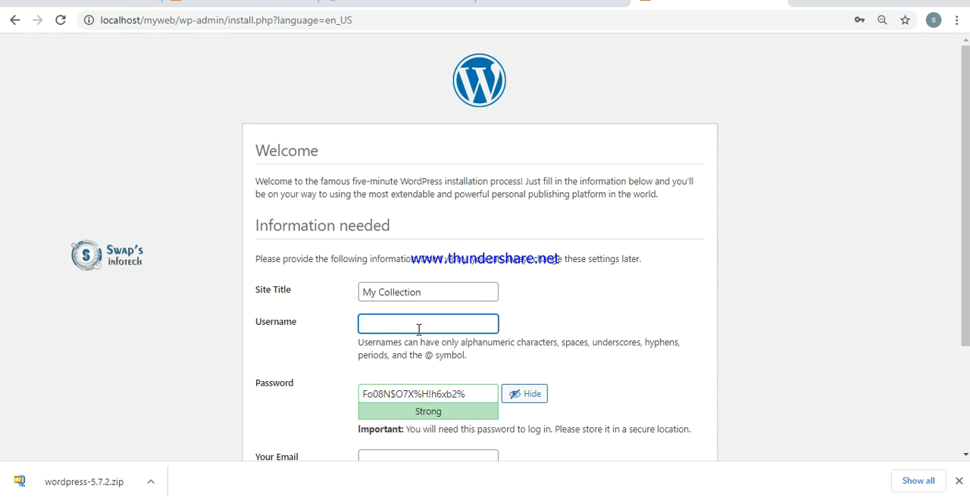
pyautogui.press('Tab')
pyautogui.press('BackSpace')
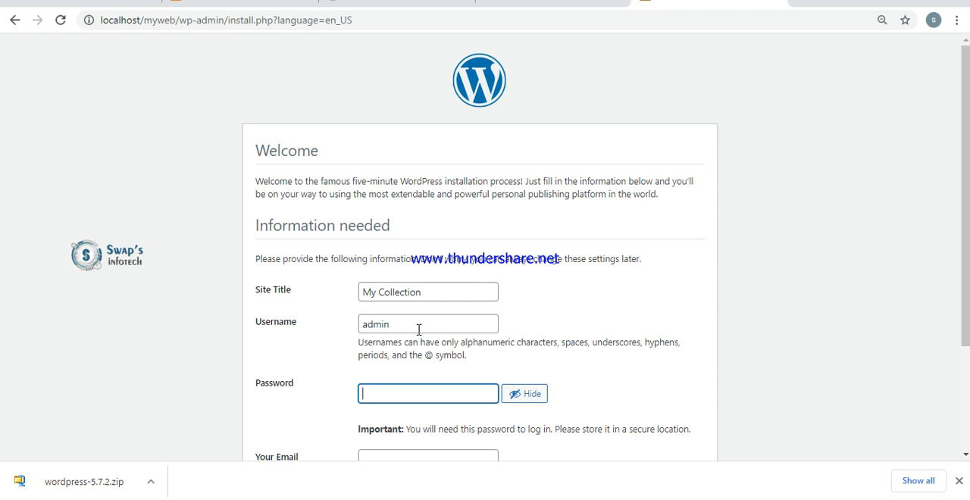
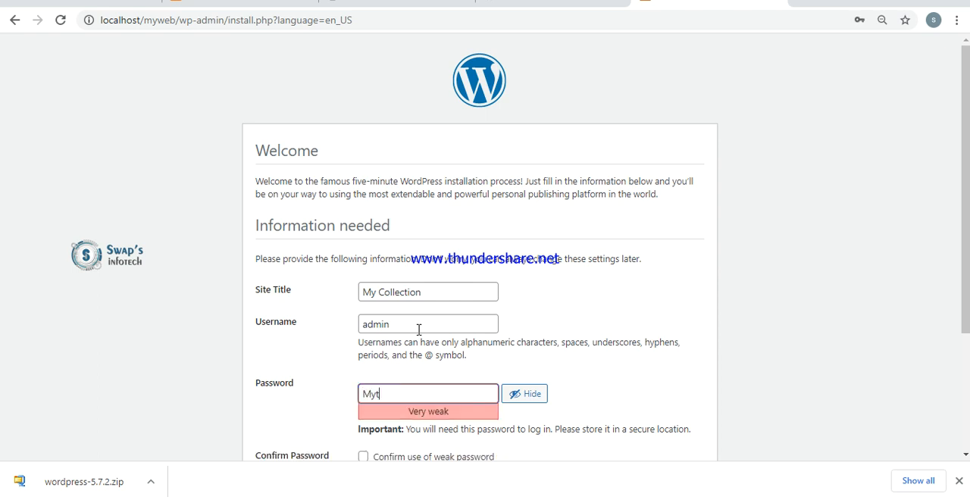
pyautogui.press('BackSpace')
pyautogui.press('BackSpace')
pyautogui.press('BackSpace')
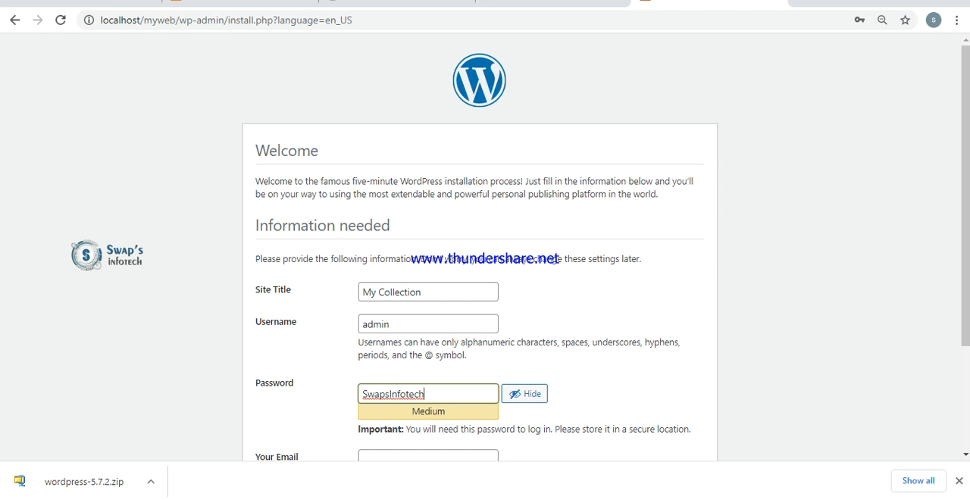
# - Fill in the administrator's e-mail address and install WordPress
pyautogui.scroll(-3, 485, 250)
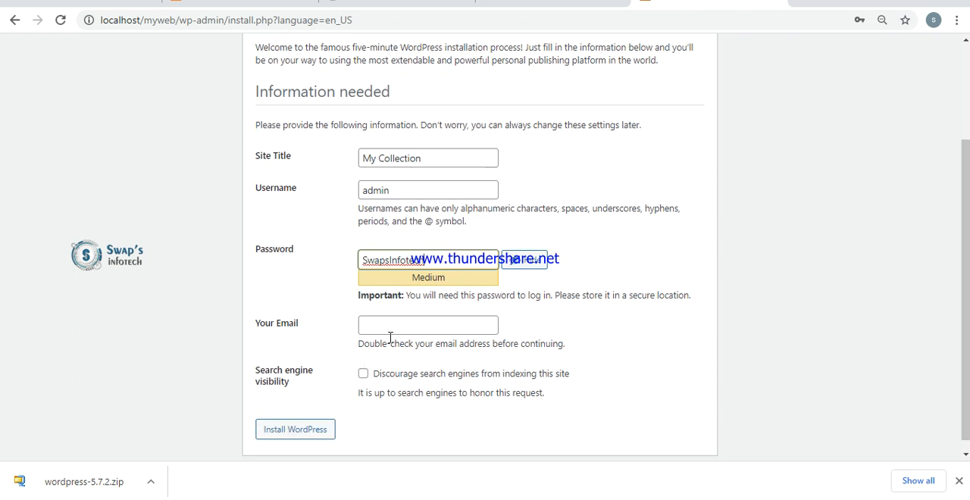
pyautogui.click(392, 323)
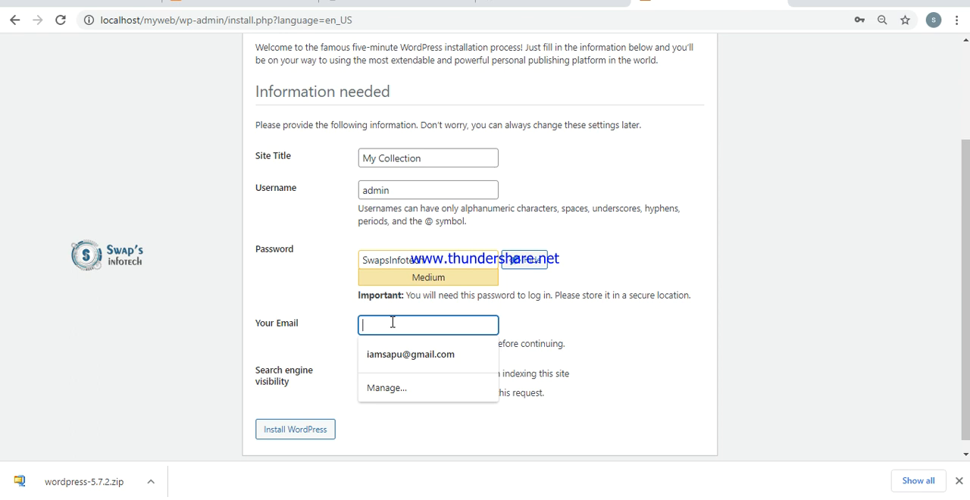
pyautogui.write('s')
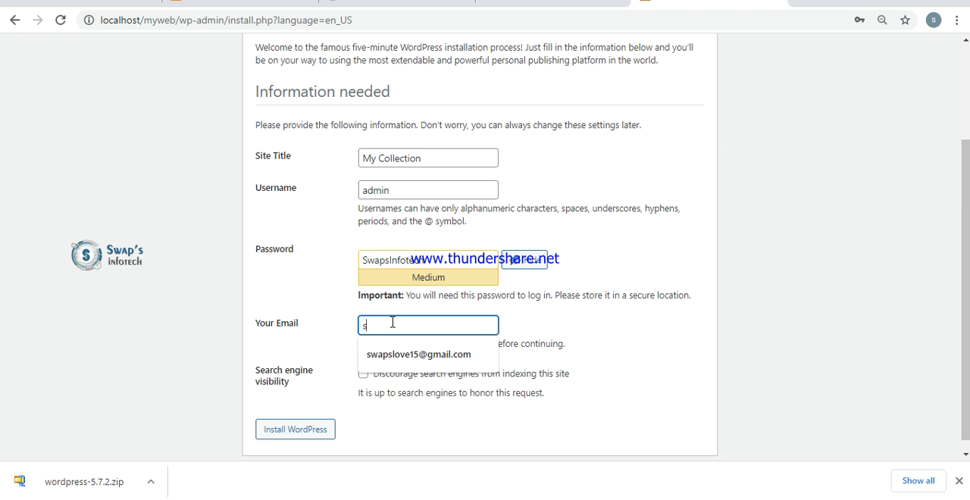
pyautogui.press('BackSpace')
pyautogui.write('tha')
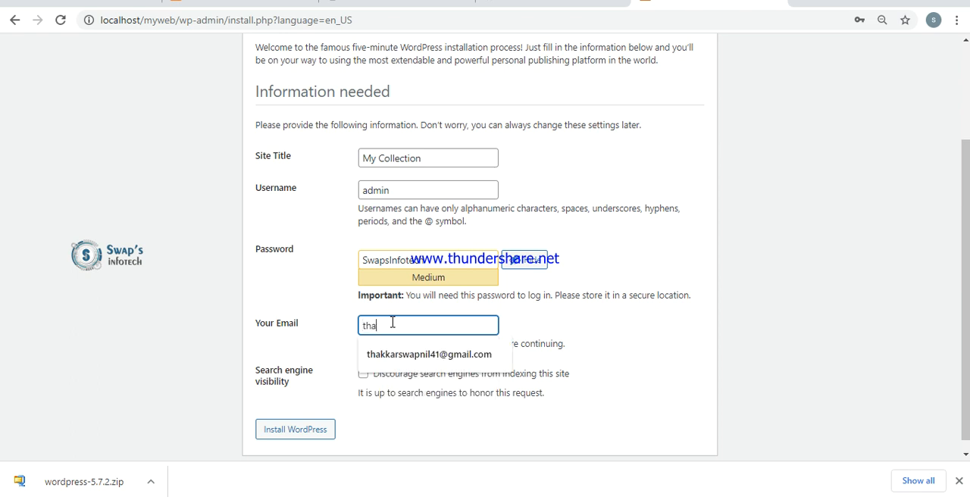
pyautogui.press('Down')
pyautogui.press('Return')
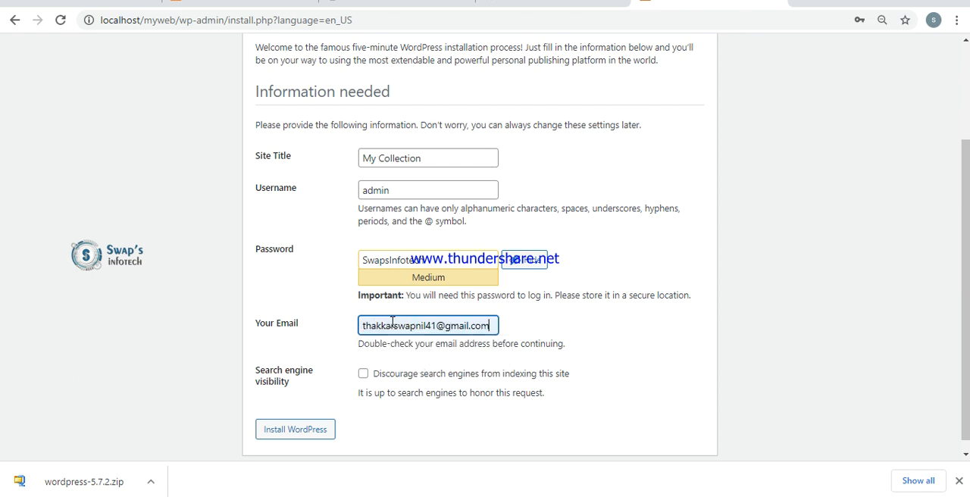
pyautogui.click(307, 433)
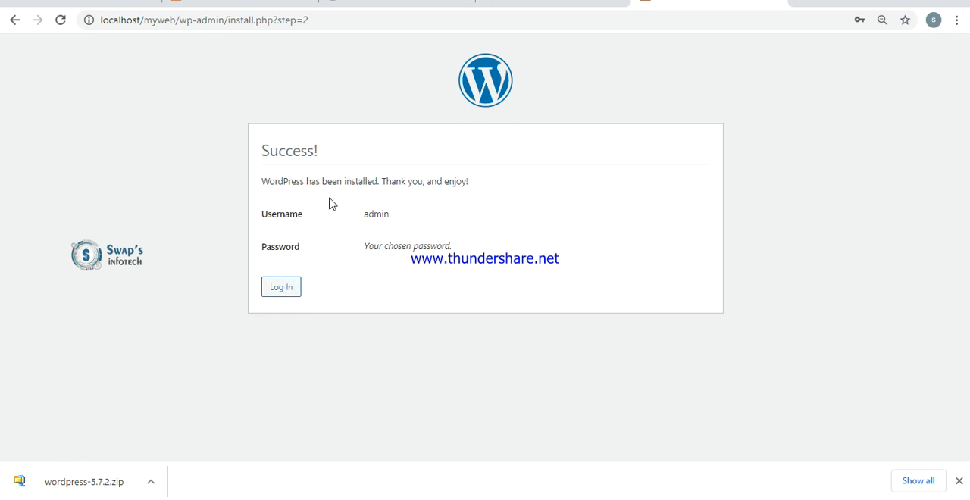
# - Log in to the new WordPress site as admin by entering the account password
pyautogui.click(281, 297)
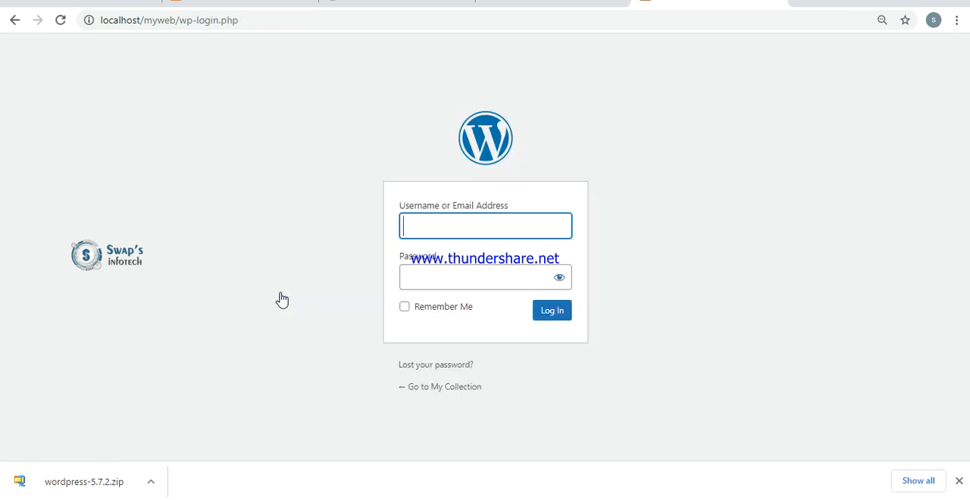
pyautogui.click(471, 227)
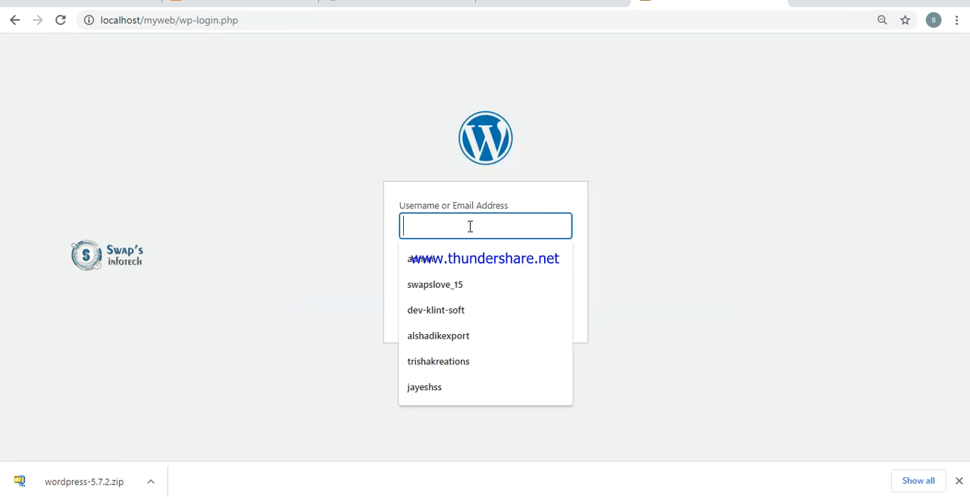
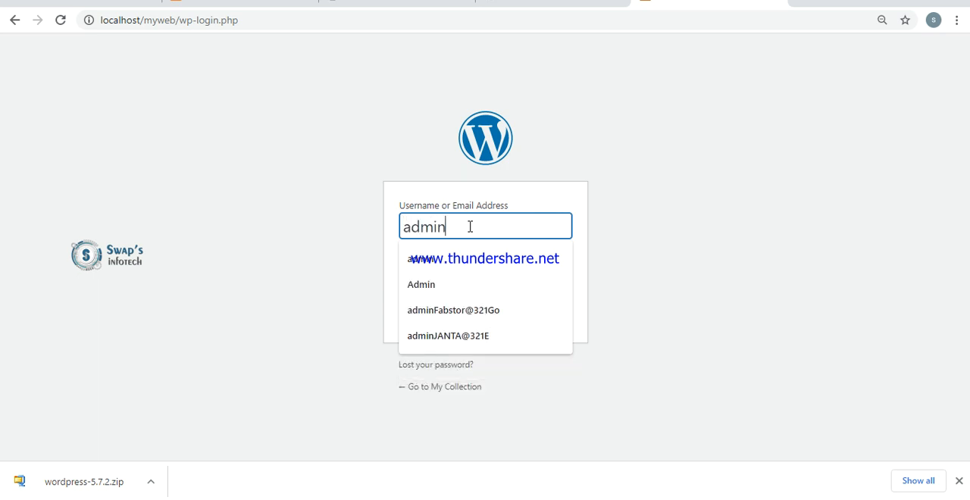
pyautogui.press('Tab')
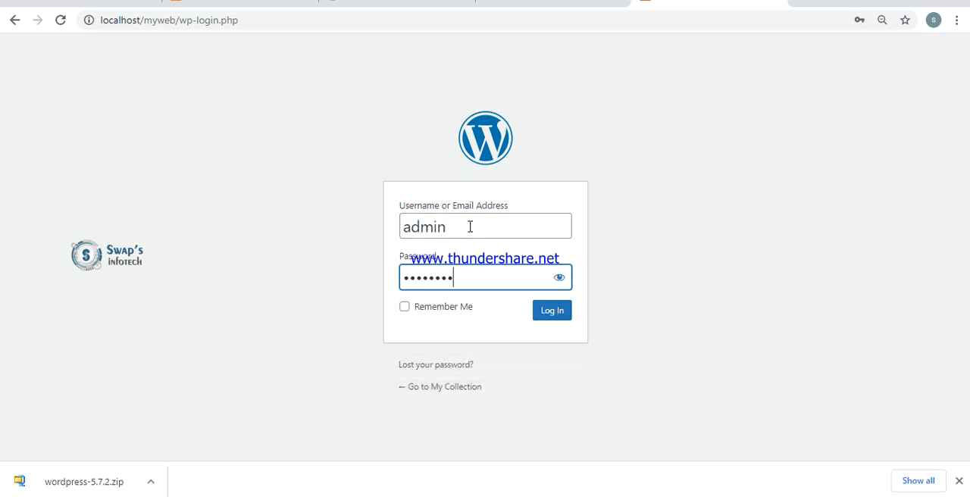
pyautogui.click(563, 319)
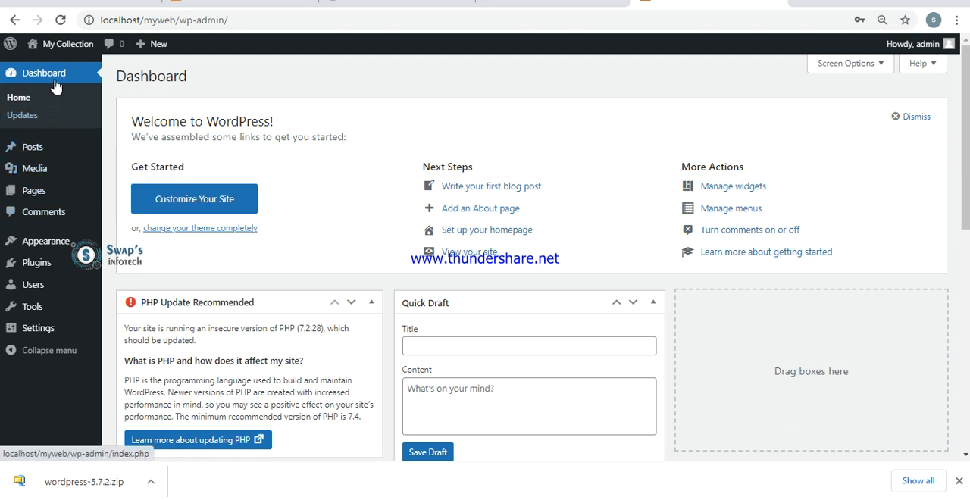
# - Open the My Collection site in a new browser tab and check the site title on its front page
pyautogui.moveTo(54, 51)
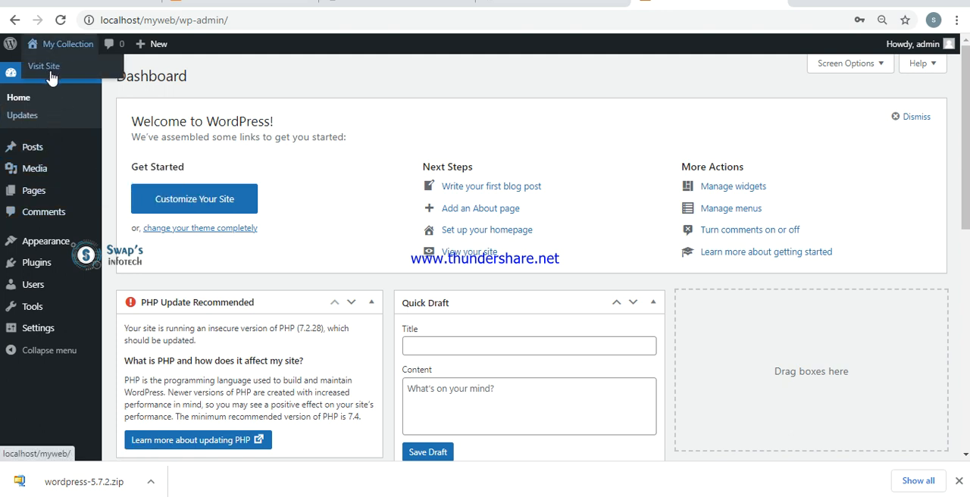
pyautogui.rightClick(51, 78)
pyautogui.click(72, 86)
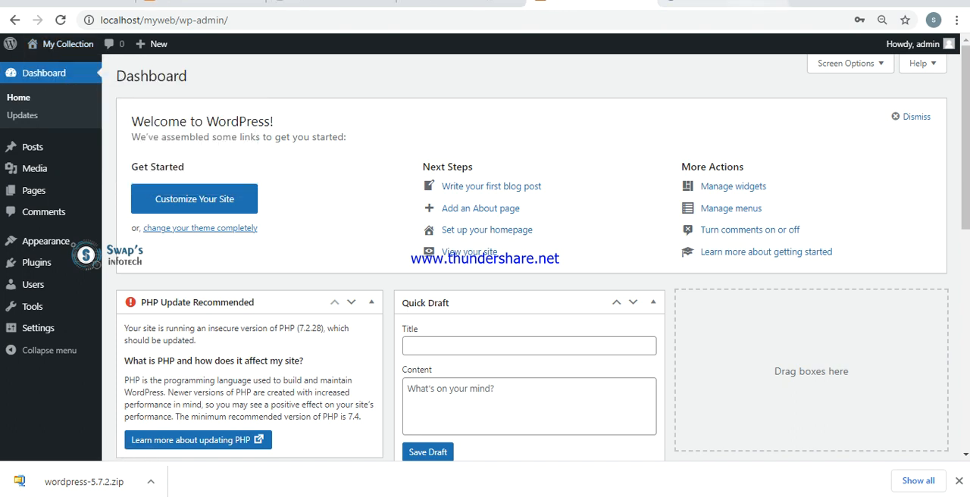
pyautogui.click(720, 2)
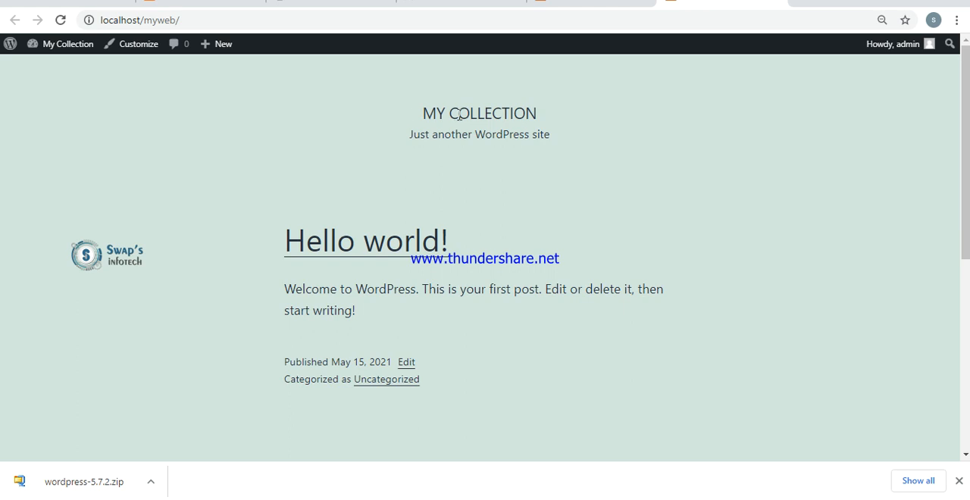
pyautogui.moveTo(423, 114); pyautogui.dragTo(546, 117)
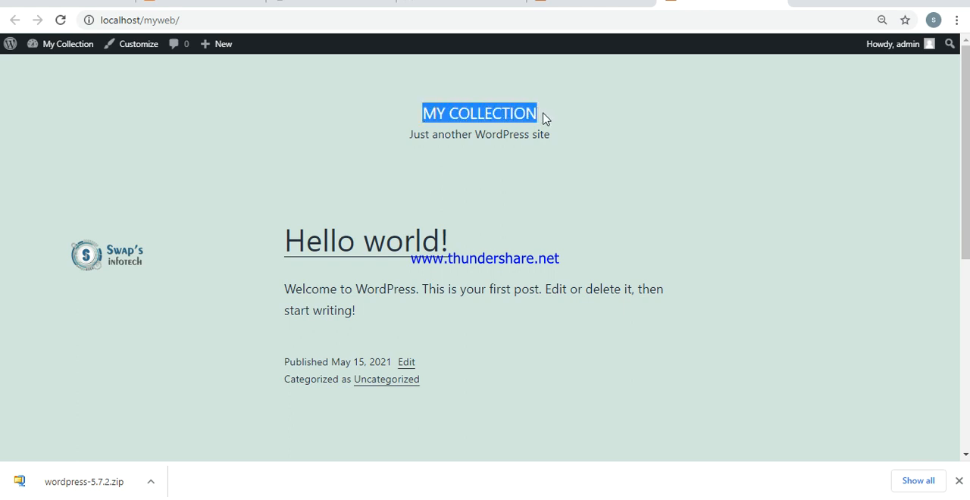
pyautogui.click(542, 119)
pyautogui.moveTo(542, 119); pyautogui.dragTo(370, 125)
# - Browse the featured themes available to add in the WordPress dashboard and install the VW Dentist theme
pyautogui.click(591, 2)
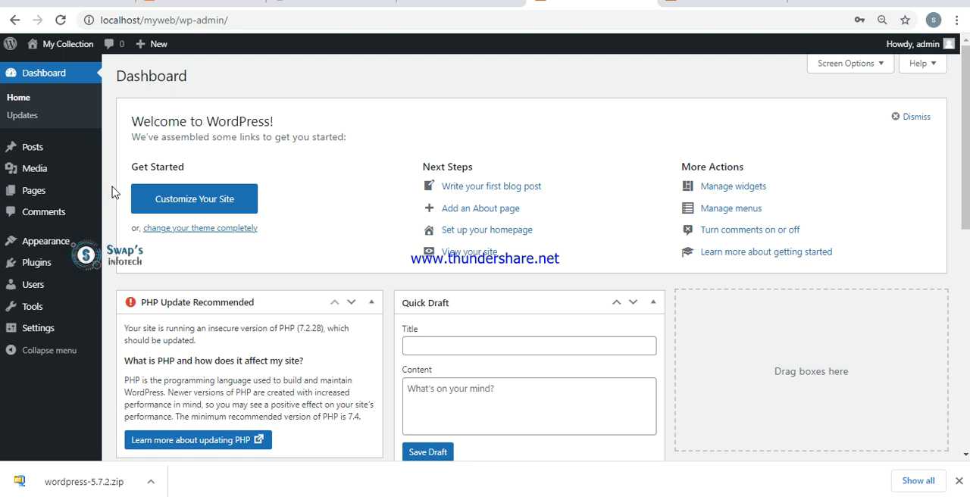
pyautogui.moveTo(42, 241)
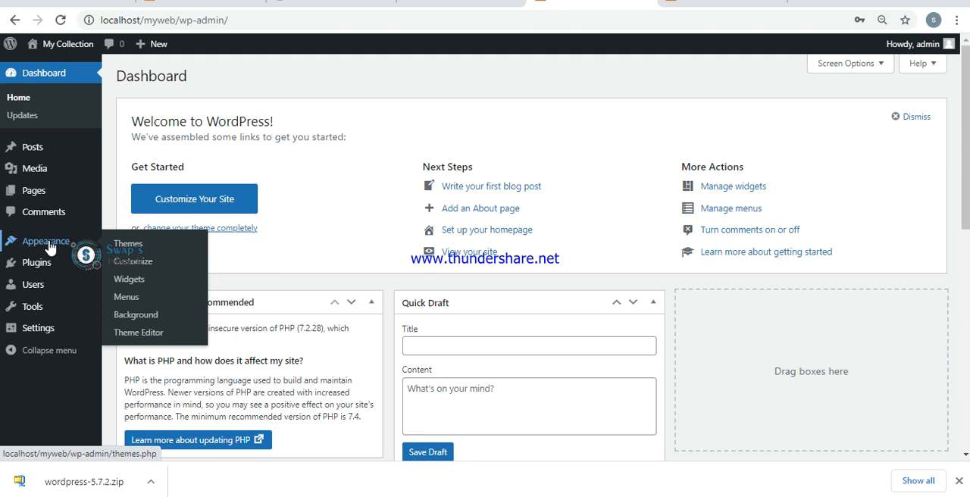
pyautogui.click(143, 249)
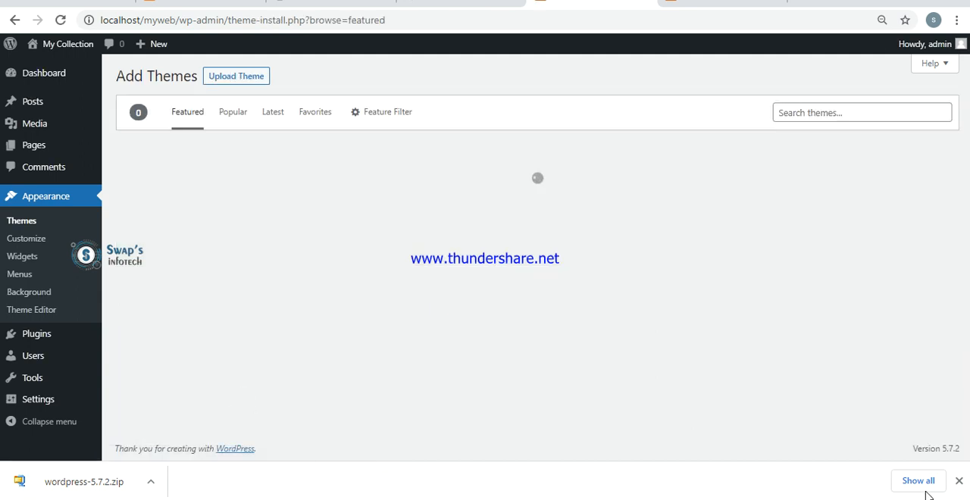
pyautogui.click(958, 483)
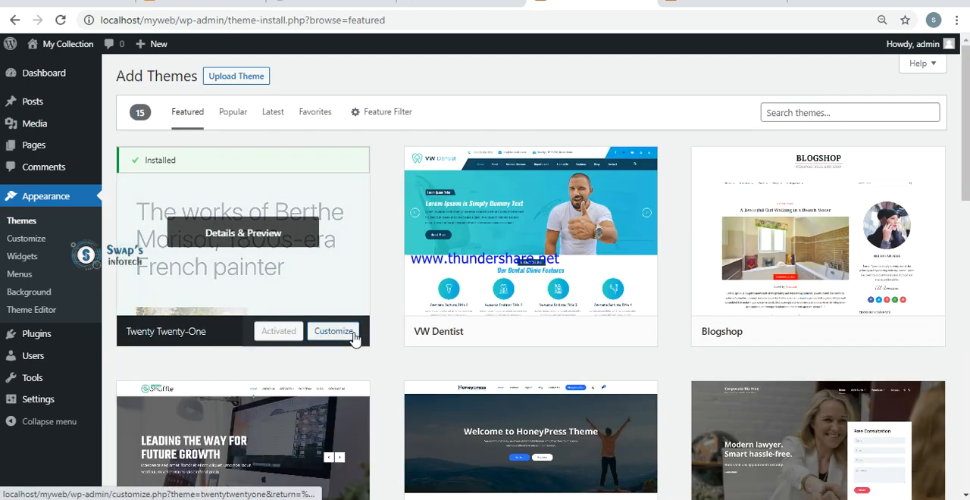
pyautogui.scroll(-1, 333, 331)
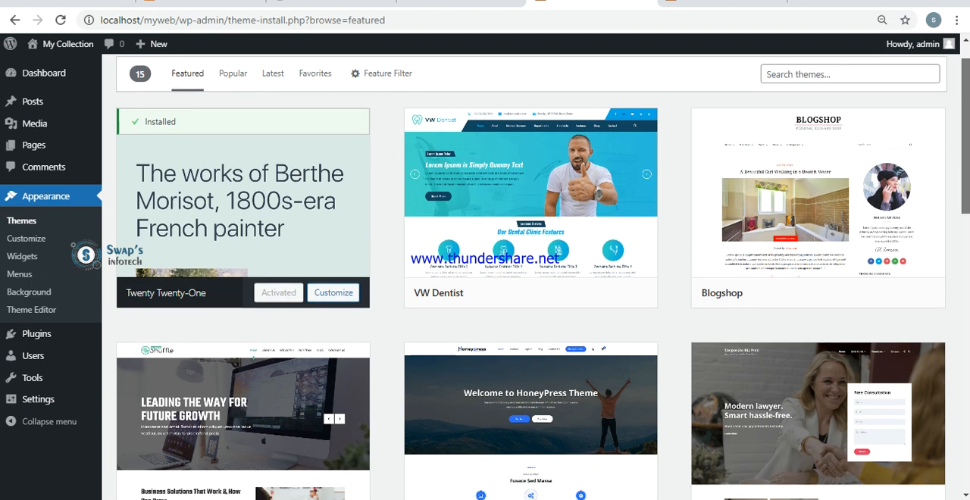
pyautogui.scroll(-3, 543, 276)
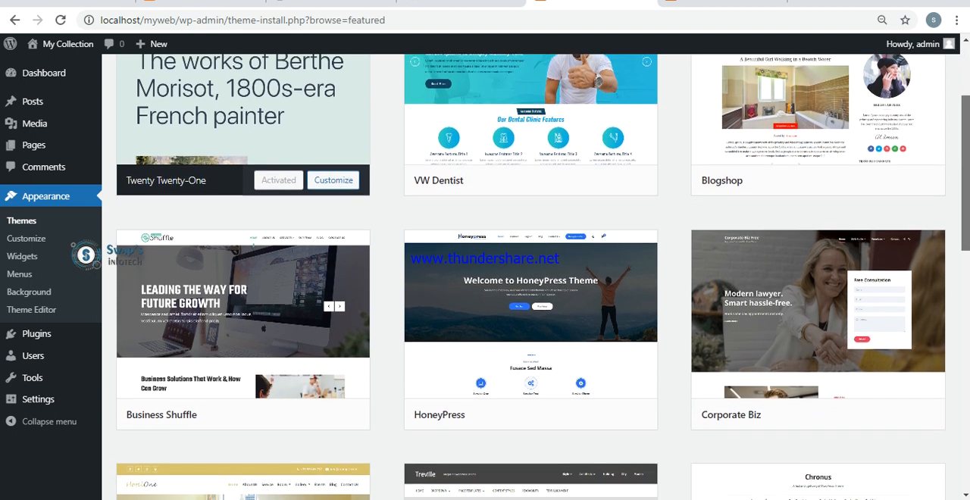
pyautogui.scroll(-5, 542, 276)
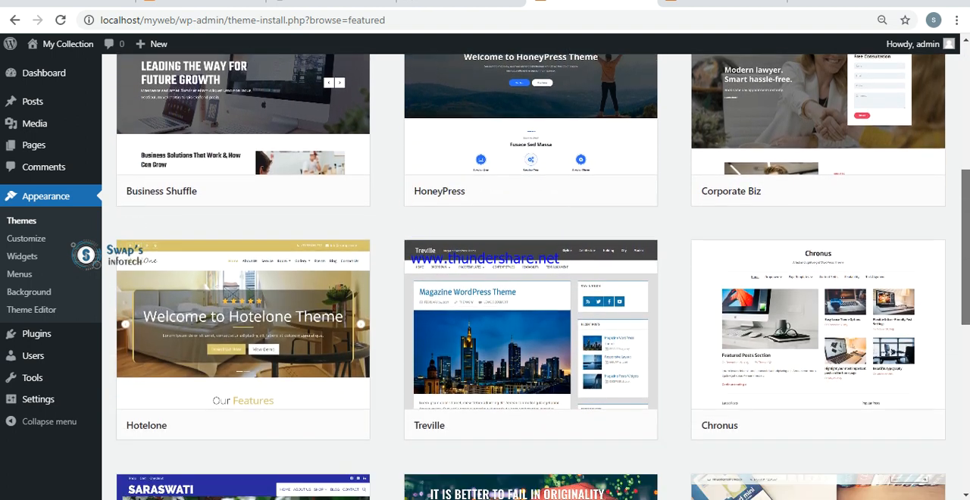
pyautogui.scroll(8, 670, 160)
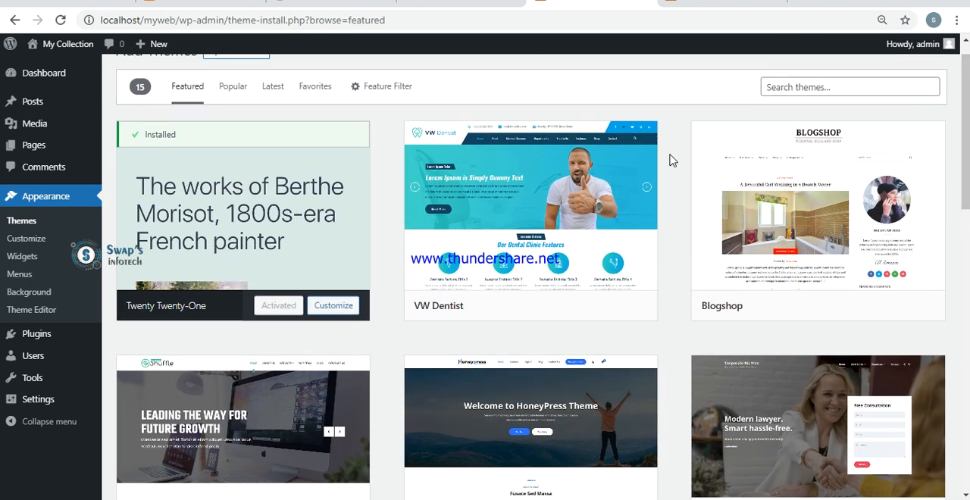
pyautogui.moveTo(470, 231)
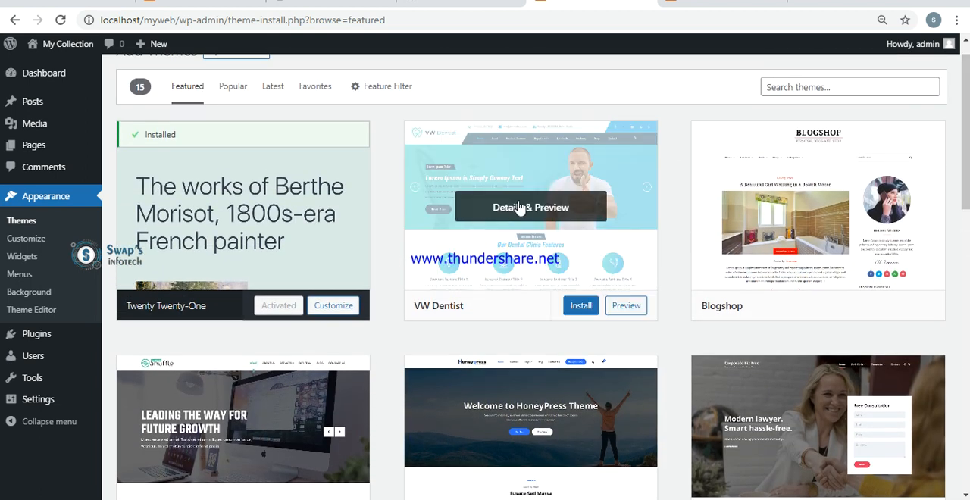
pyautogui.click(579, 309)
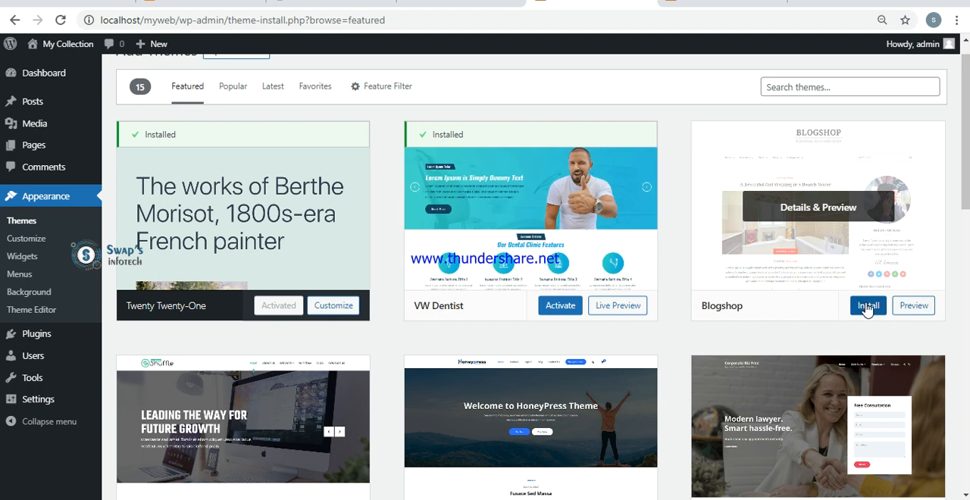
# - Preview the Blogshop theme at full width, restore the details sidebar and close the preview
pyautogui.click(914, 307)
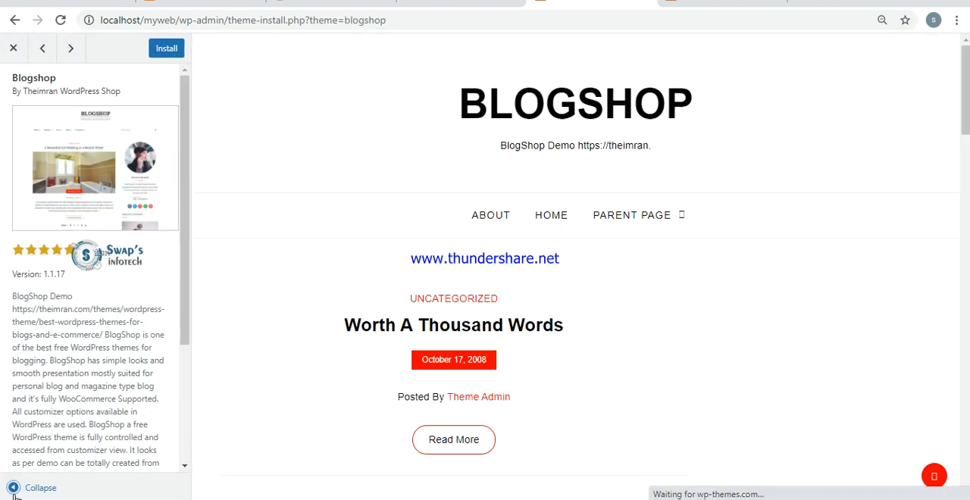
pyautogui.click(13, 487)
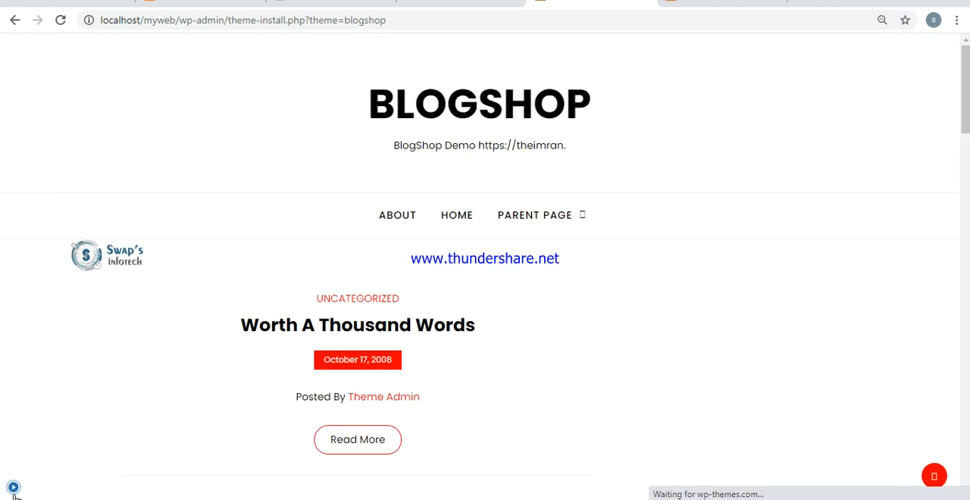
pyautogui.click(13, 488)
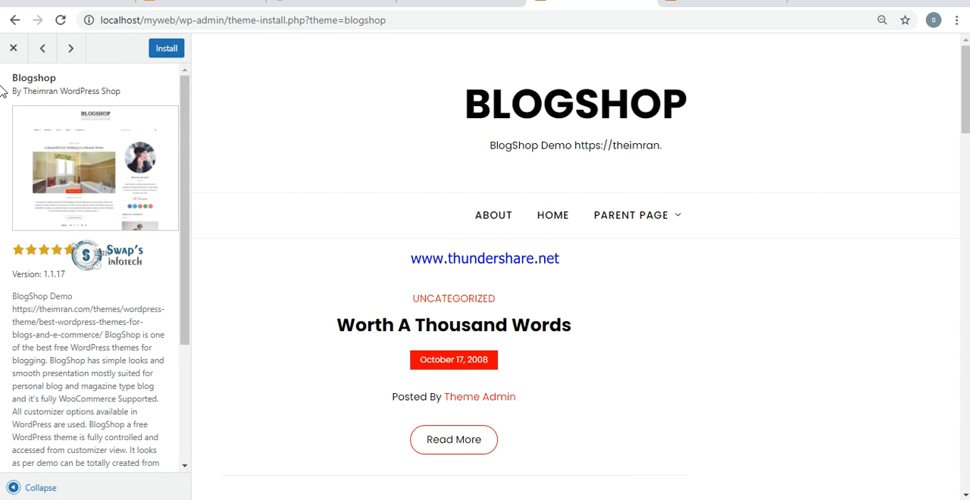
pyautogui.click(12, 48)
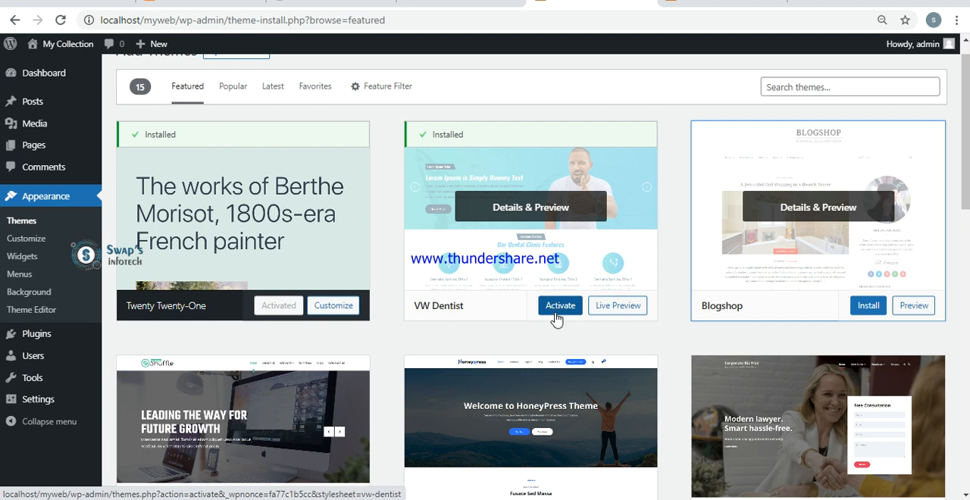
# - Activate the VW Dentist theme and reload the site's front page at localhost/myweb
pyautogui.click(557, 312)
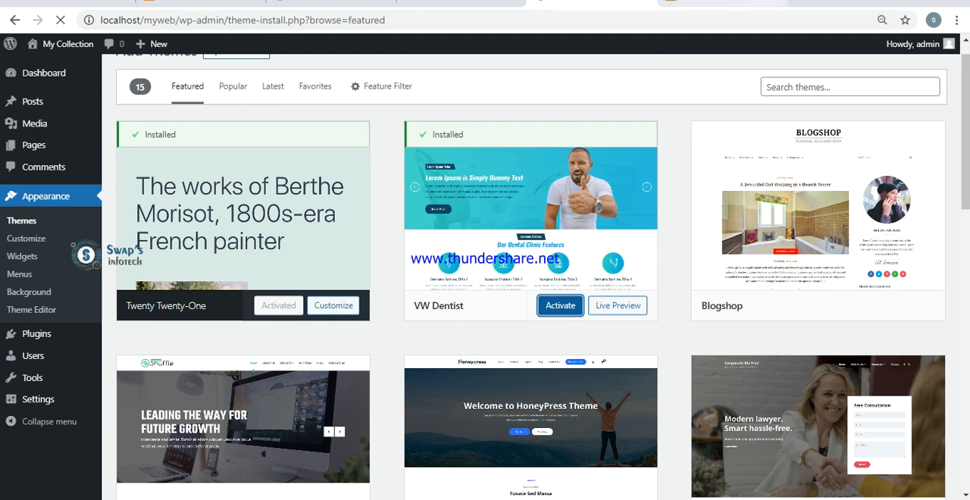
pyautogui.click(724, 4)
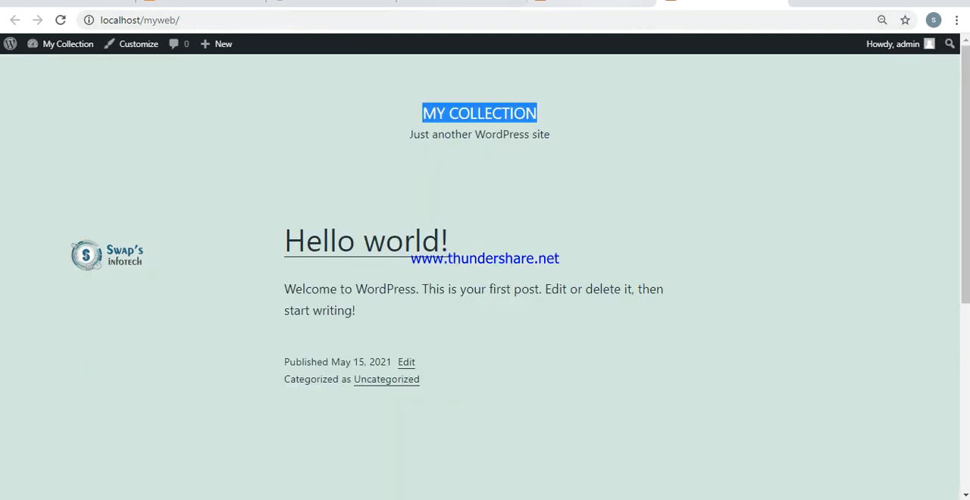
pyautogui.click(600, 3)
pyautogui.click(724, 4)
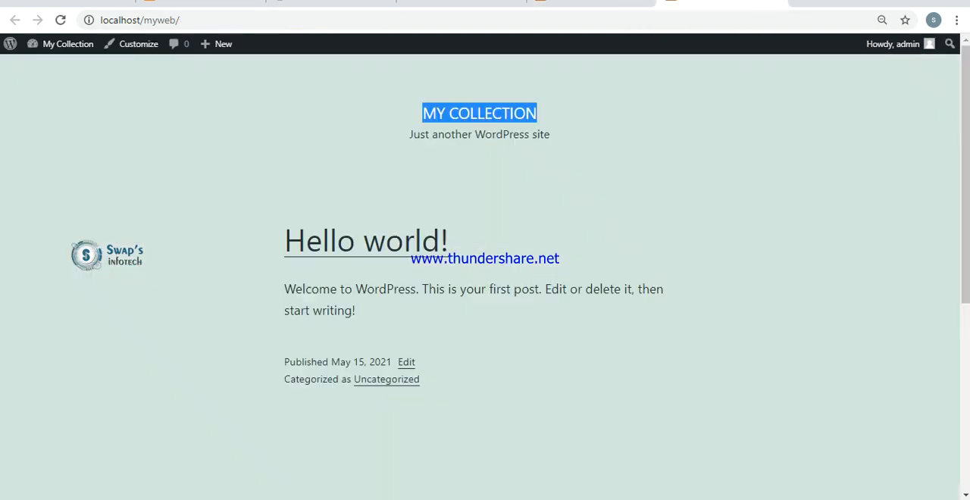
pyautogui.click(667, 20)
pyautogui.press('Return')
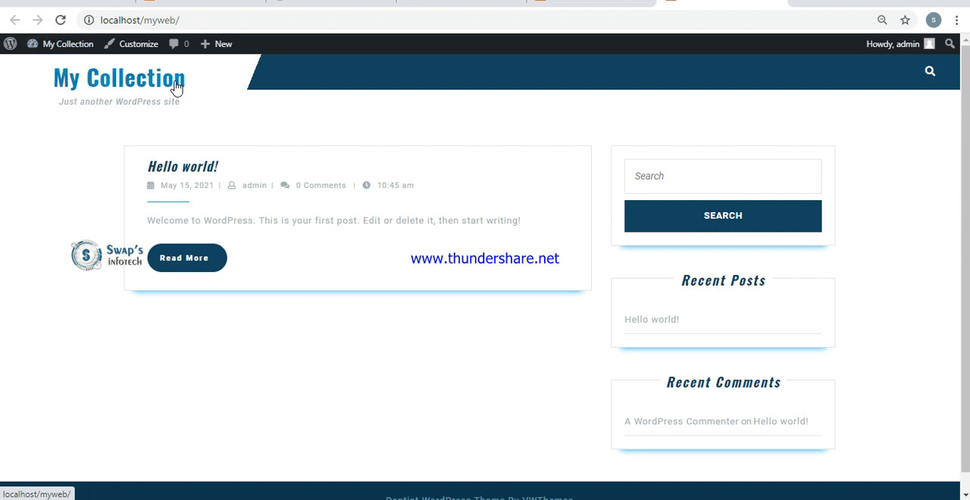
# - Try the header search overlay on the My Collection front page, close it and view the page header
pyautogui.click(929, 72)
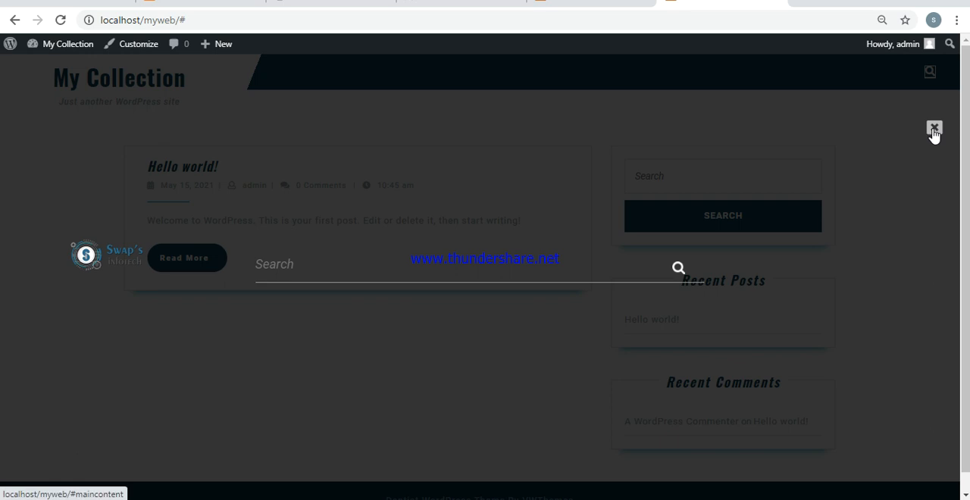
pyautogui.click(935, 131)
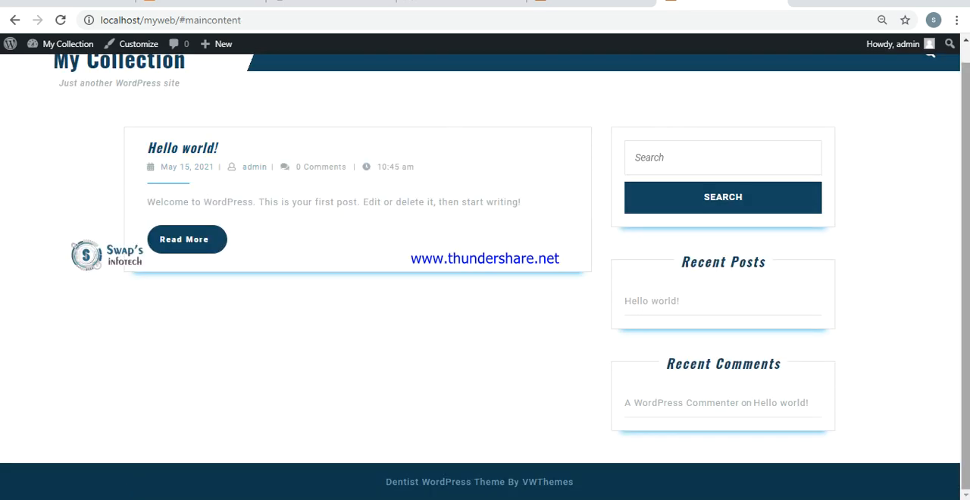
pyautogui.scroll(1, 485, 273)
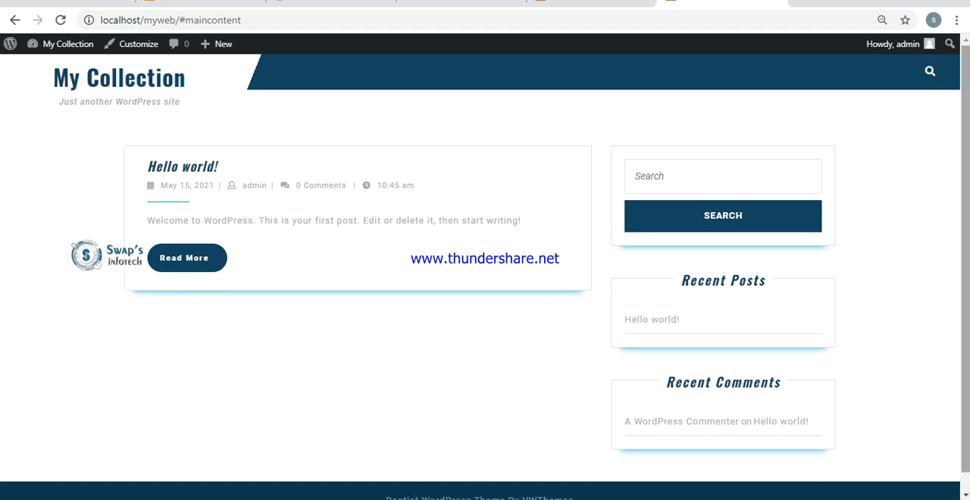
# - Look at the navigation menu on the swapsinfotech.com homepage as a reference for the pages to create
pyautogui.click(591, 2)
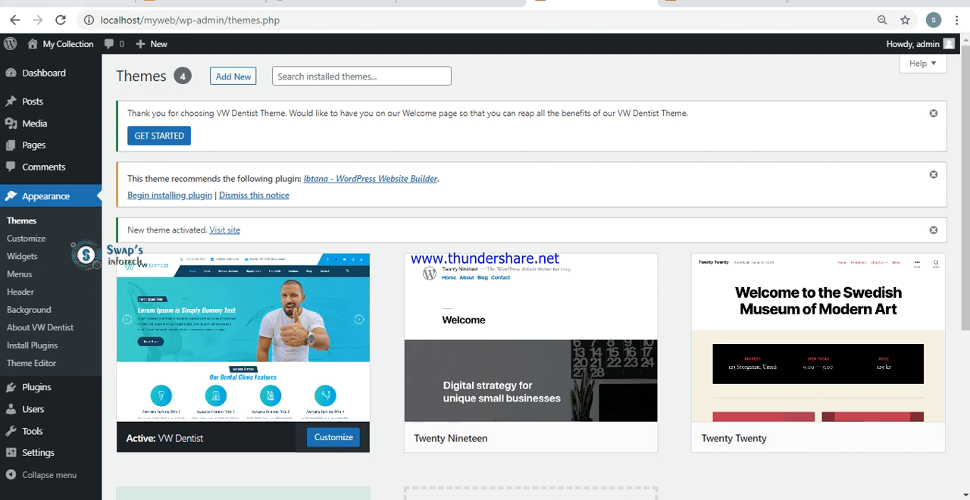
pyautogui.click(98, 2)
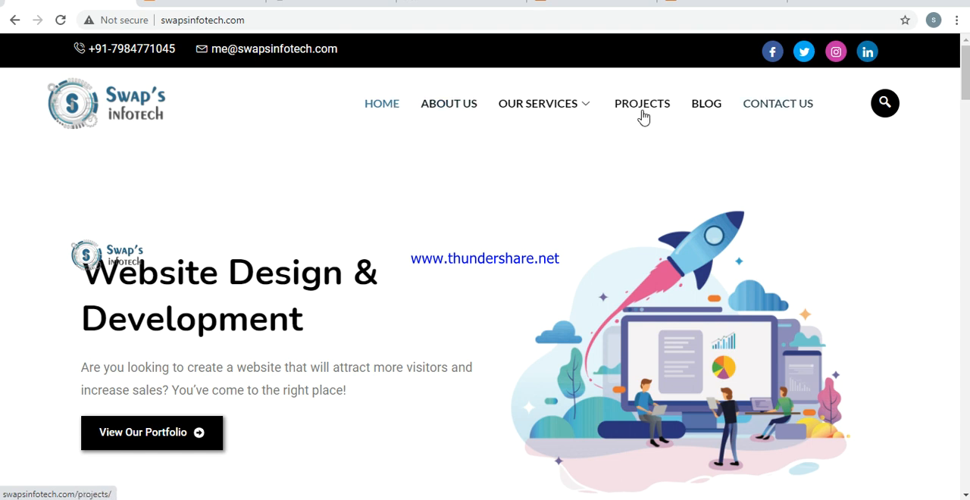
pyautogui.moveTo(574, 113)
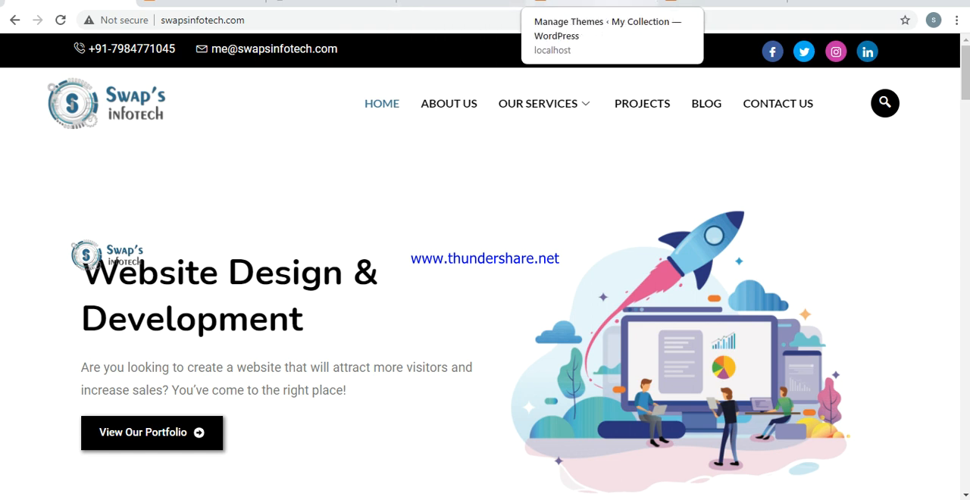
# - Add a new page titled Home to the WordPress site and publish it
pyautogui.click(591, 3)
pyautogui.moveTo(87, 152)
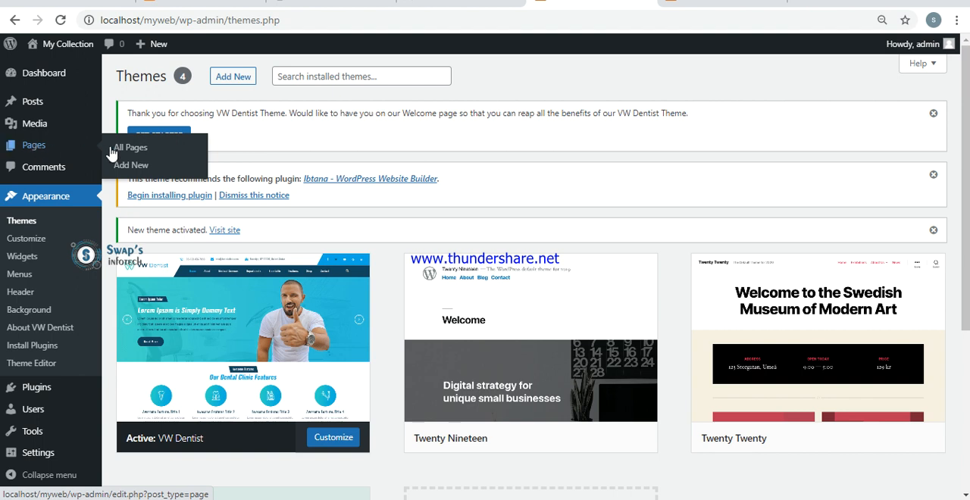
pyautogui.click(126, 169)
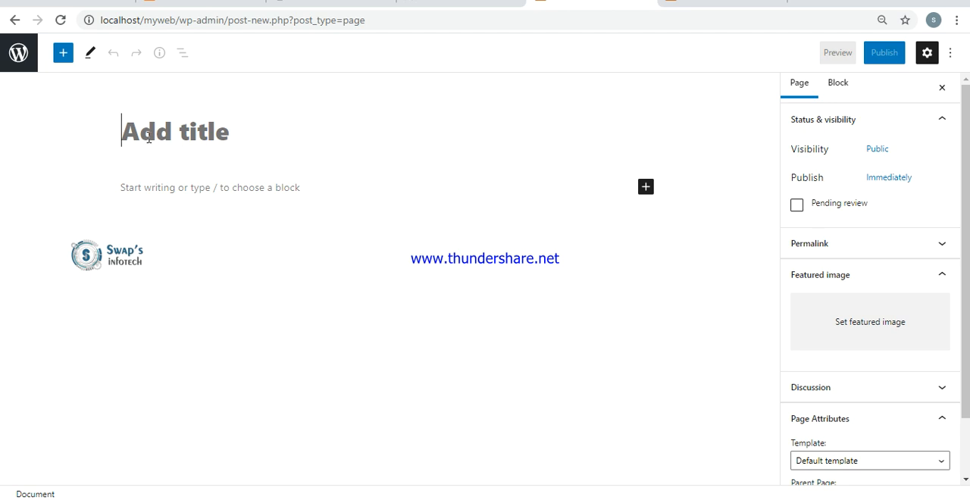
pyautogui.write('Home')
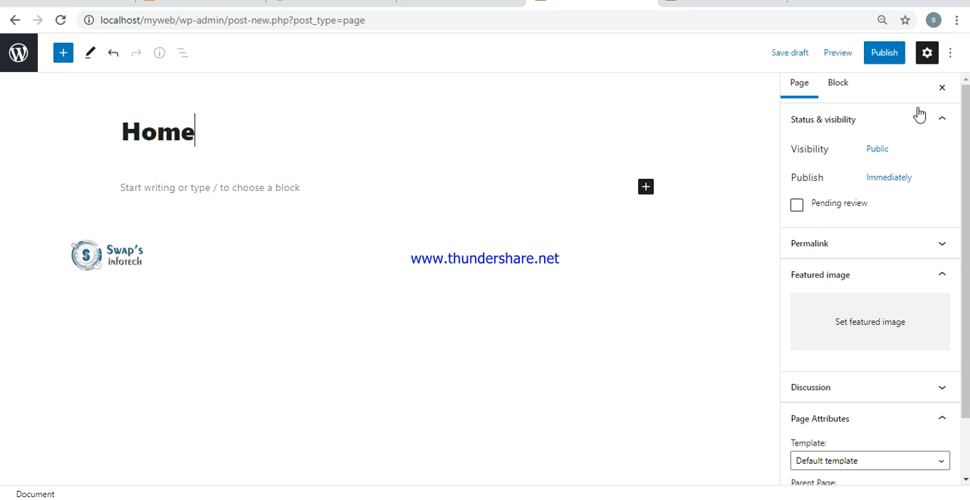
pyautogui.click(882, 53)
pyautogui.click(878, 54)
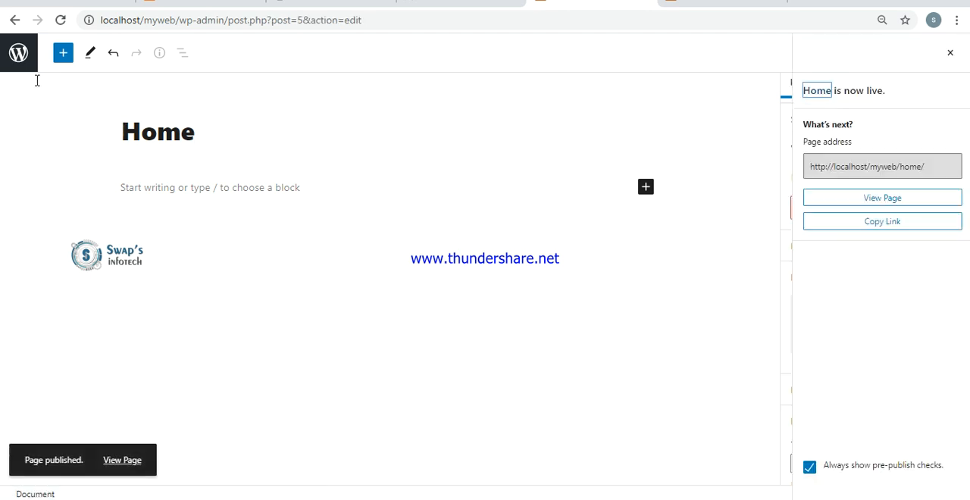
# - Add a new page titled About Us to the site and publish it
pyautogui.click(18, 59)
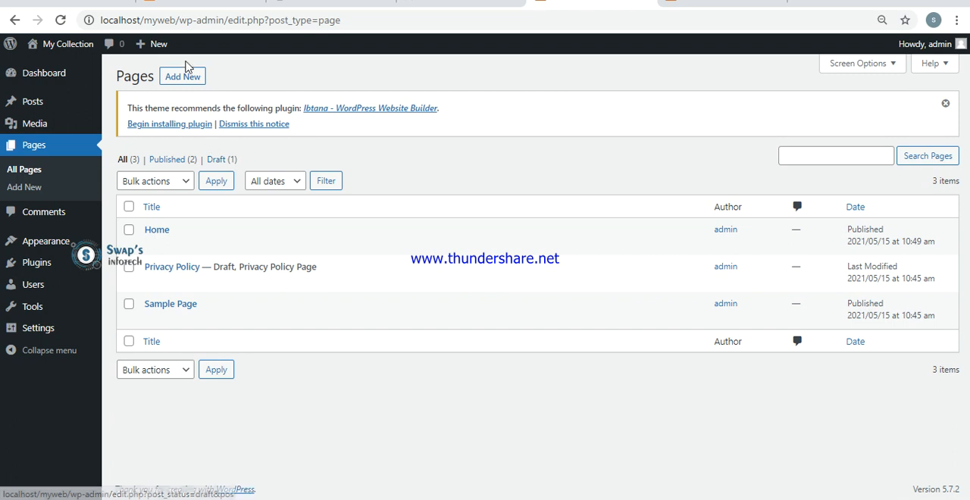
pyautogui.click(184, 79)
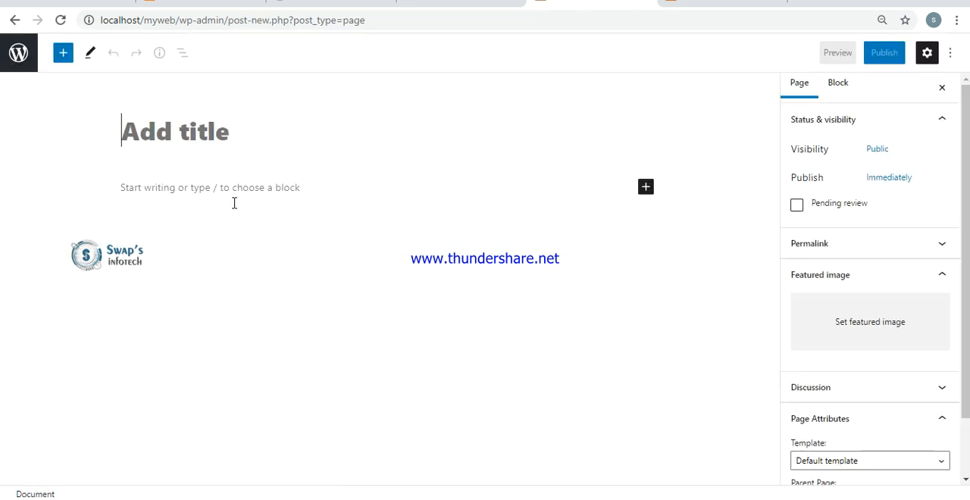
pyautogui.write('About Us')
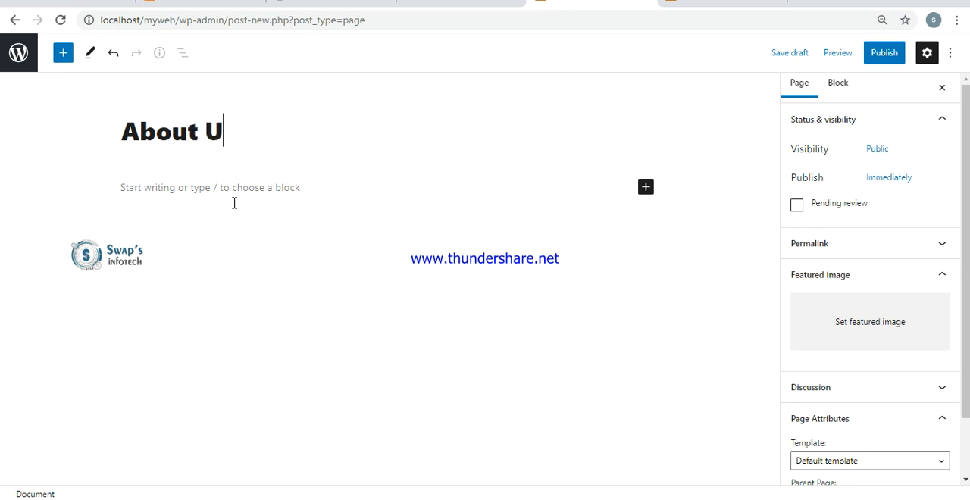
pyautogui.click(881, 58)
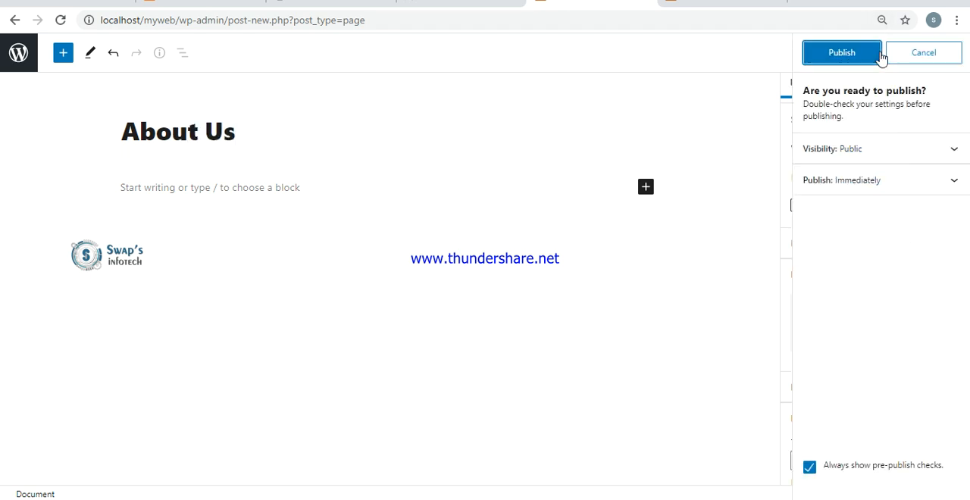
pyautogui.click(879, 55)
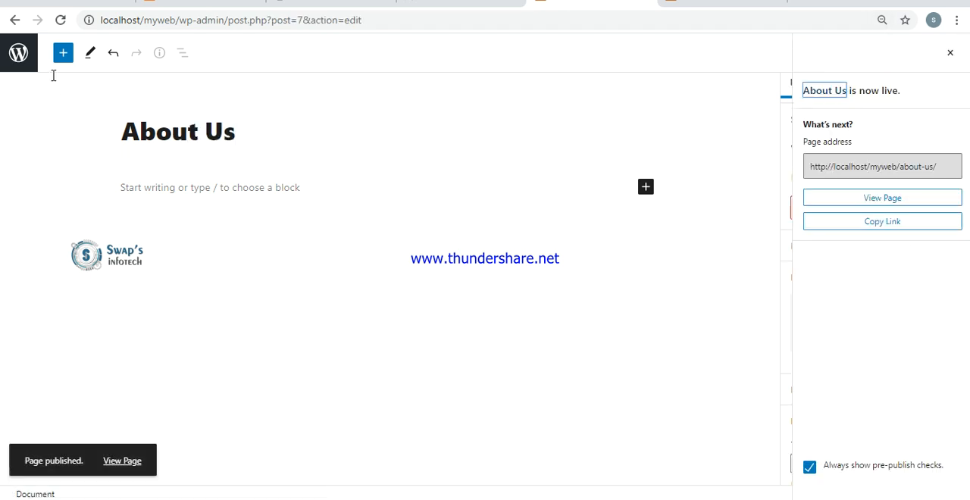
# - Add a new page titled Gallery to the site and publish it
pyautogui.click(21, 60)
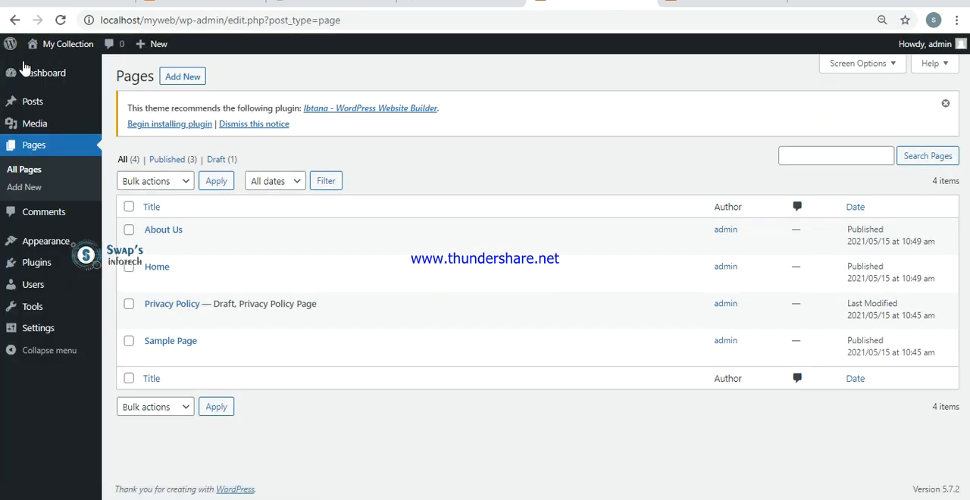
pyautogui.click(187, 79)
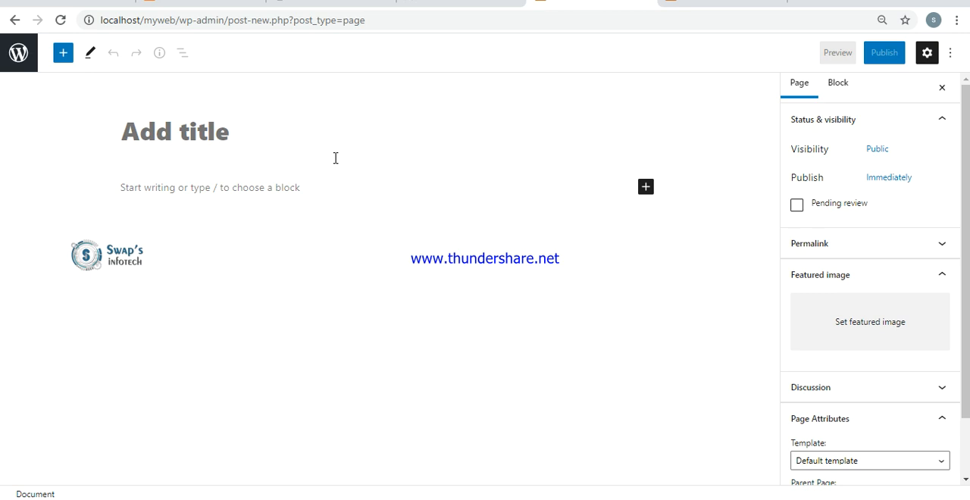
pyautogui.write('Gallery')
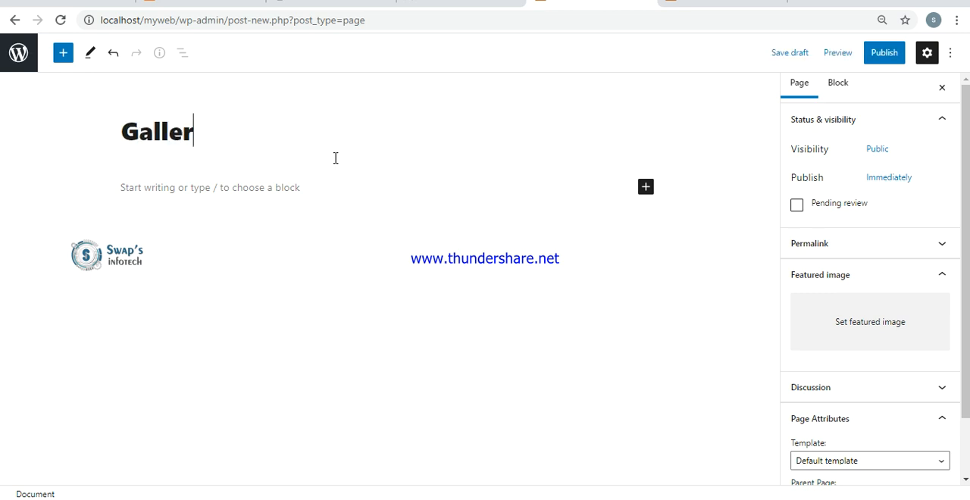
pyautogui.click(885, 55)
pyautogui.click(824, 68)
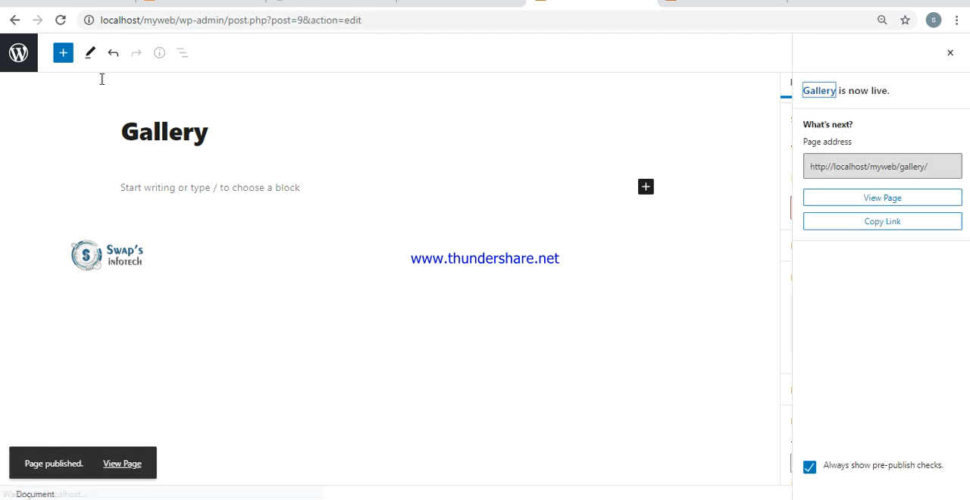
# - Add a new page titled Contact Us, publish it and return to the list of pages
pyautogui.click(18, 52)
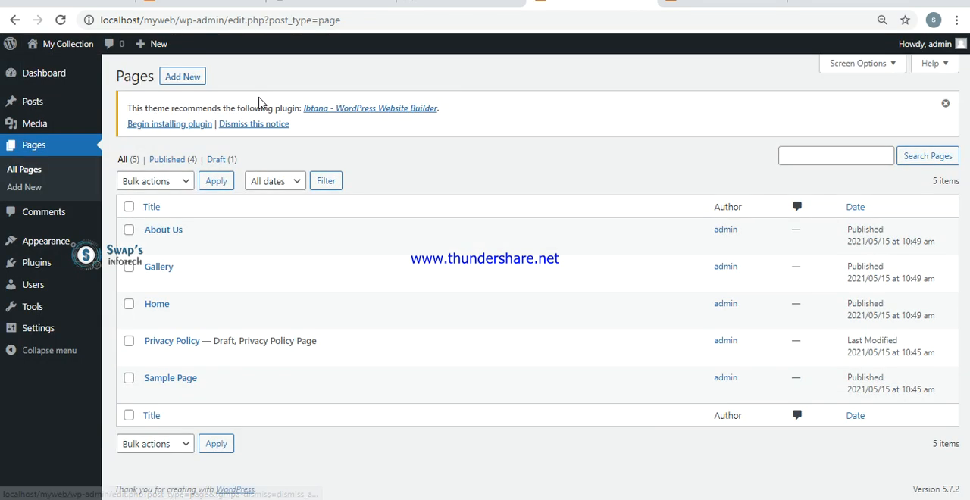
pyautogui.click(196, 78)
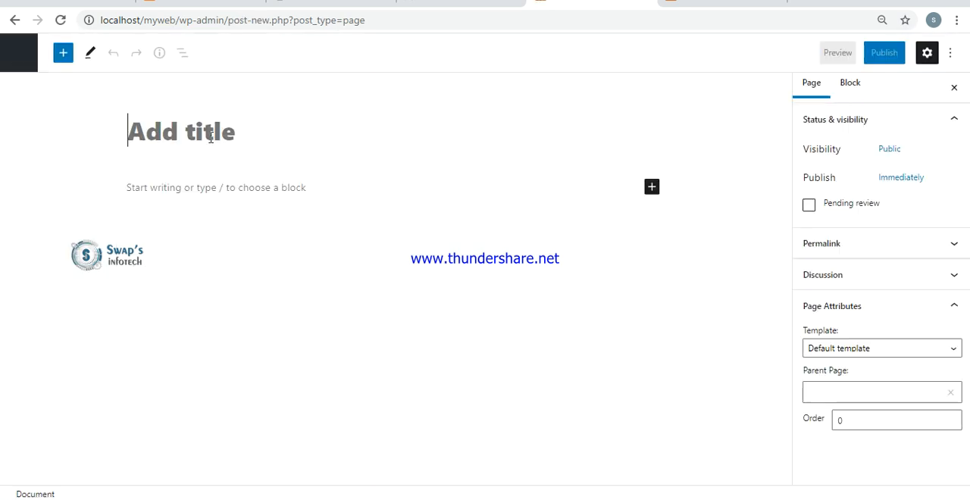
pyautogui.write('Contac')
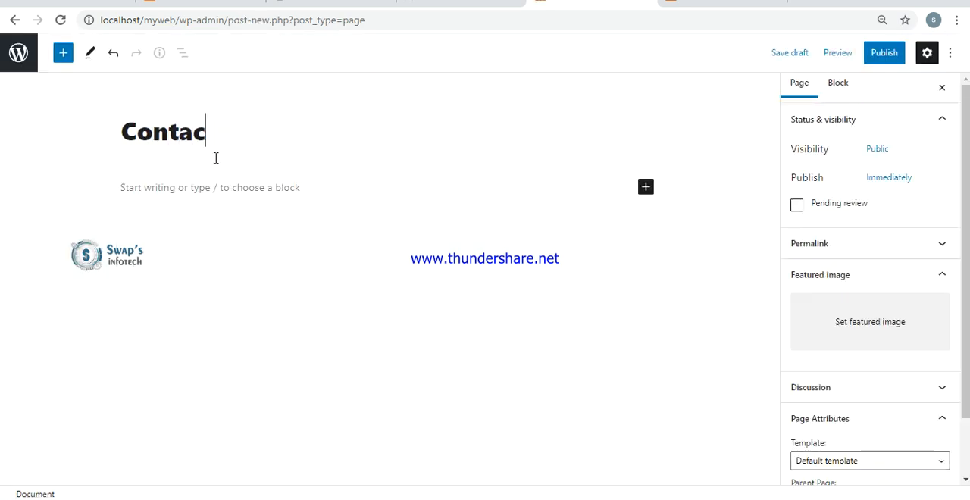
pyautogui.write('t Us')
pyautogui.click(883, 58)
pyautogui.click(870, 61)
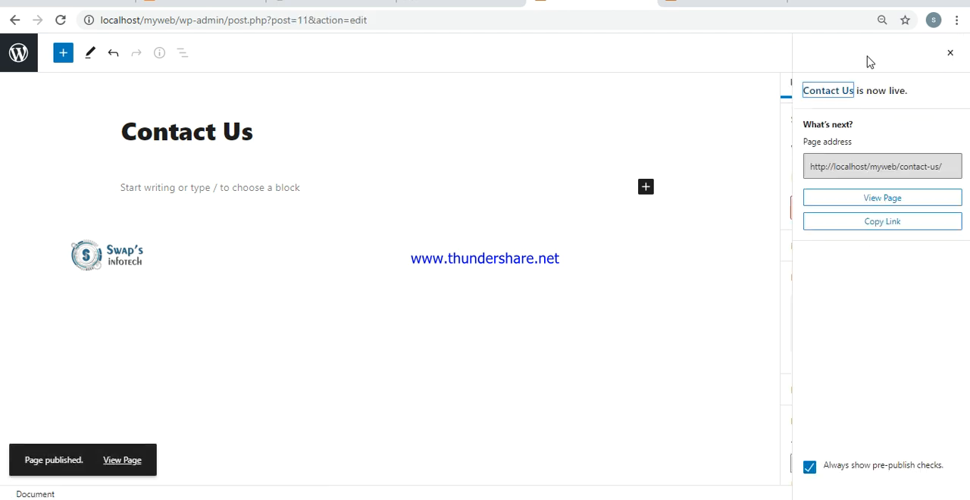
pyautogui.click(14, 53)
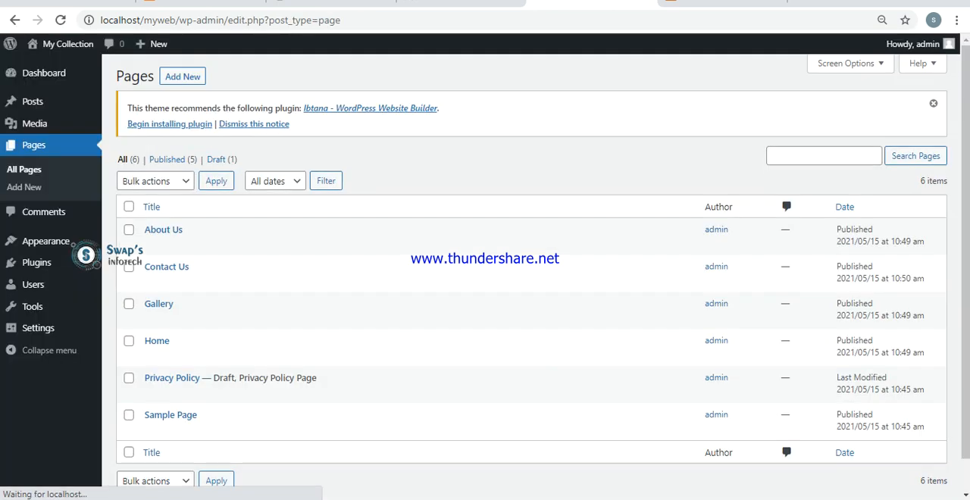
# - Compare the My Collection front page with the list of pages in the admin area
pyautogui.click(728, 2)
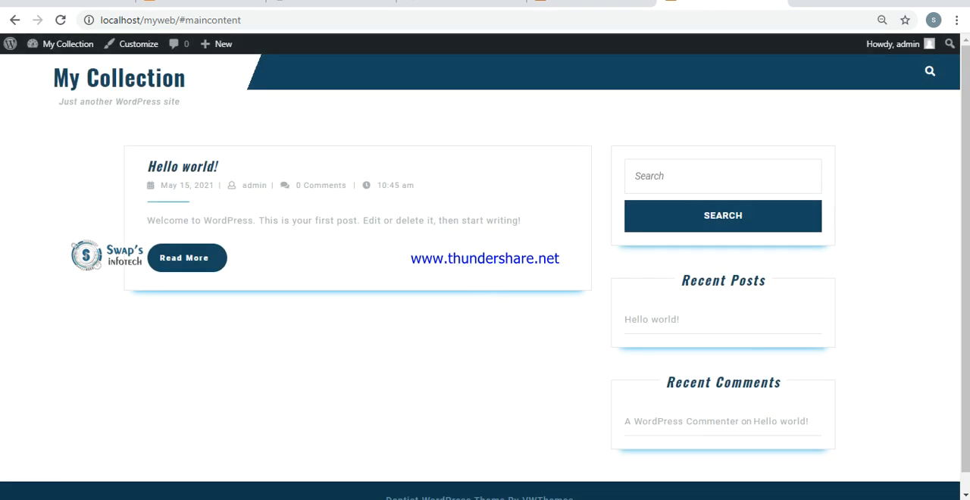
pyautogui.click(587, 2)
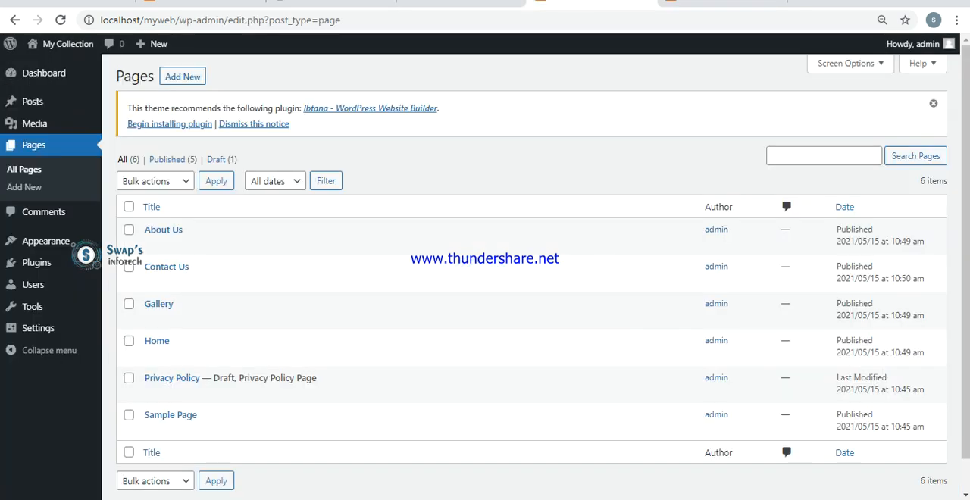
pyautogui.click(720, 3)
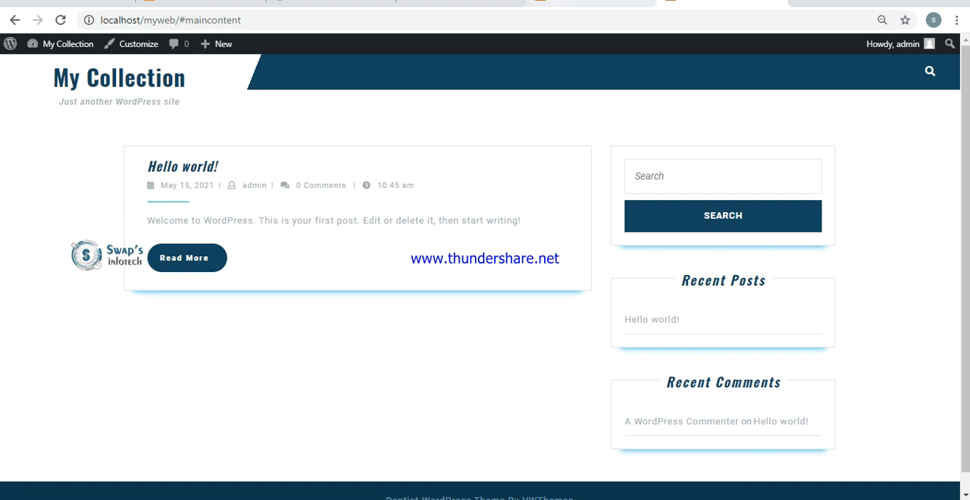
pyautogui.click(590, 3)
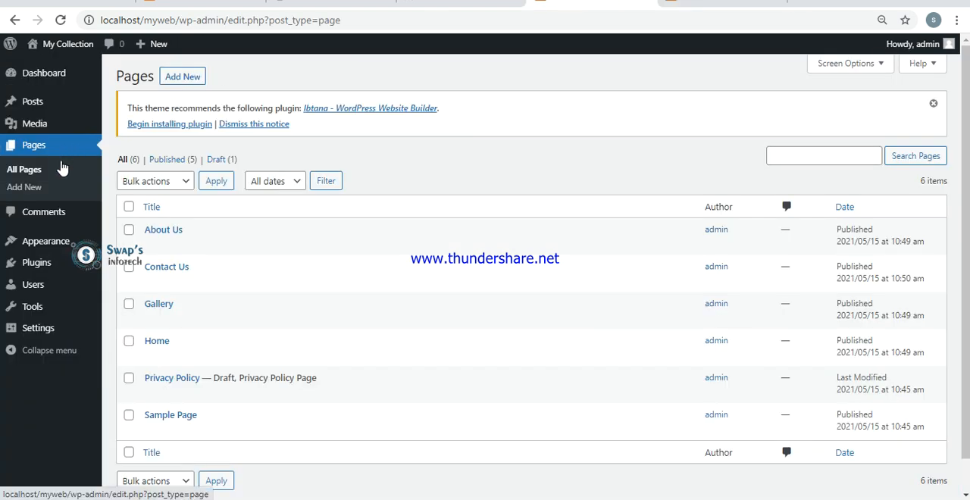
# - Set the homepage to display the static page Home in the Reading settings, save, and check the front page
pyautogui.moveTo(47, 313)
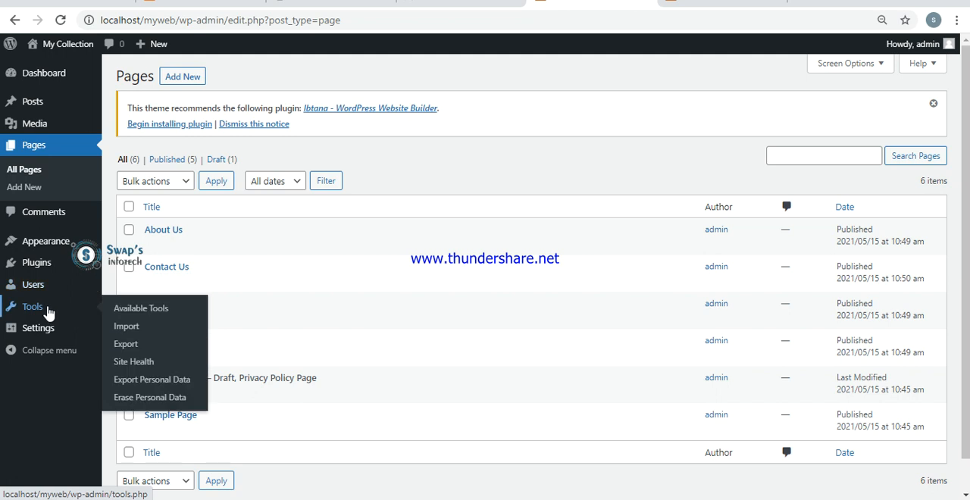
pyautogui.moveTo(44, 282)
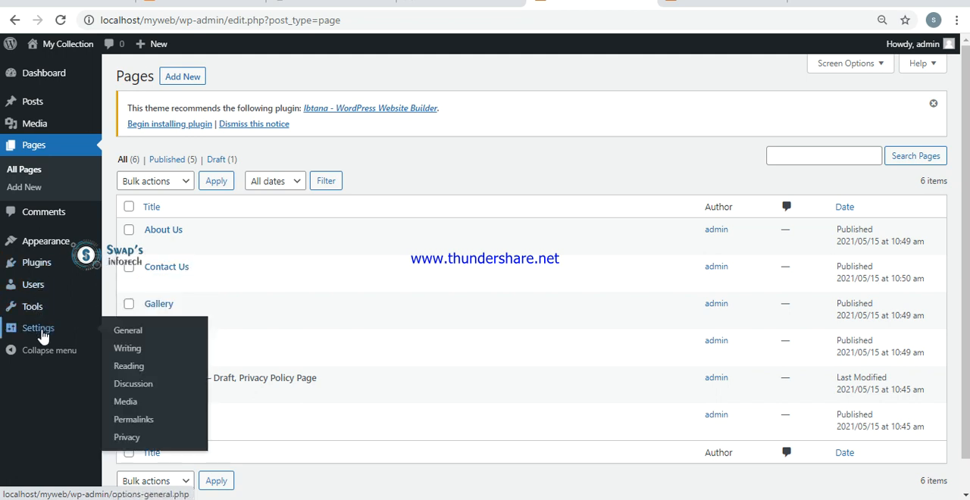
pyautogui.moveTo(61, 329)
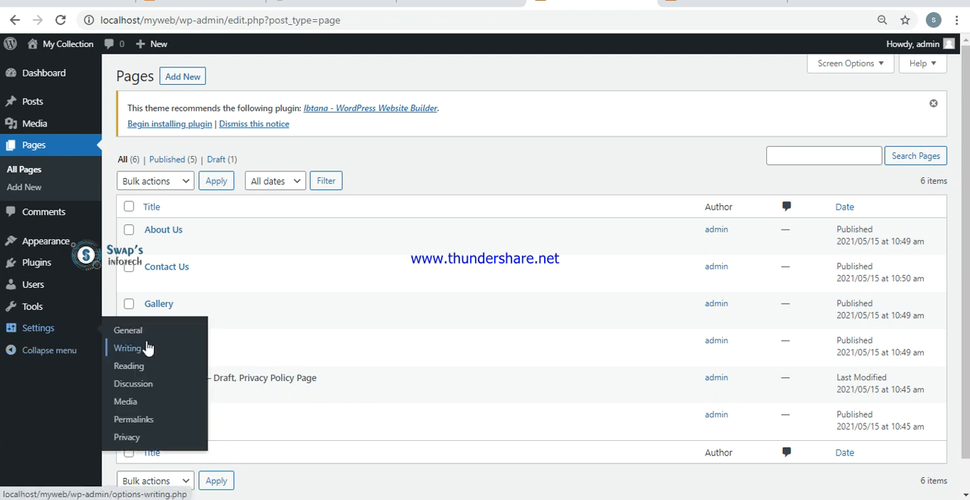
pyautogui.click(139, 368)
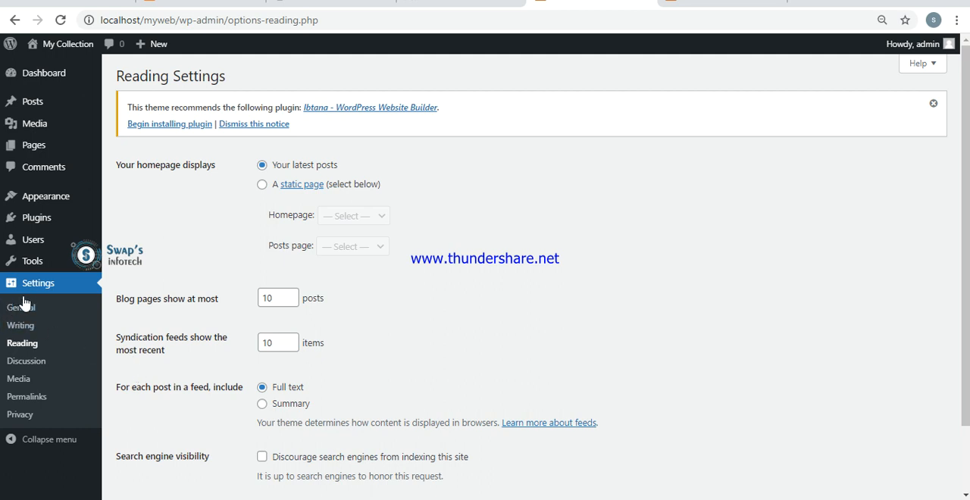
pyautogui.click(263, 186)
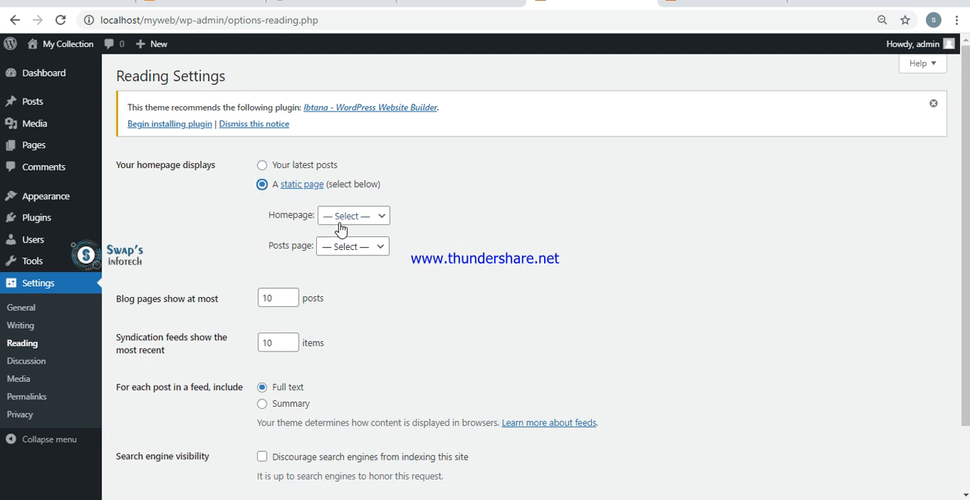
pyautogui.click(334, 221)
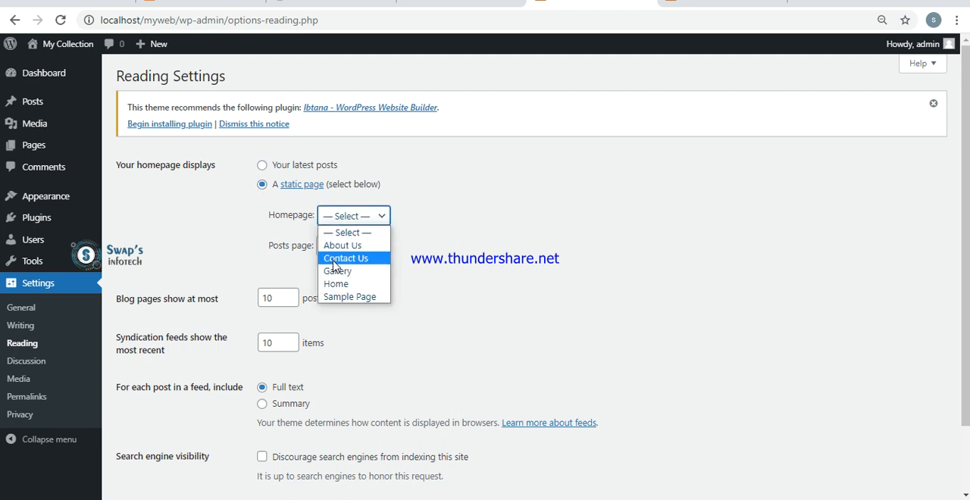
pyautogui.click(337, 291)
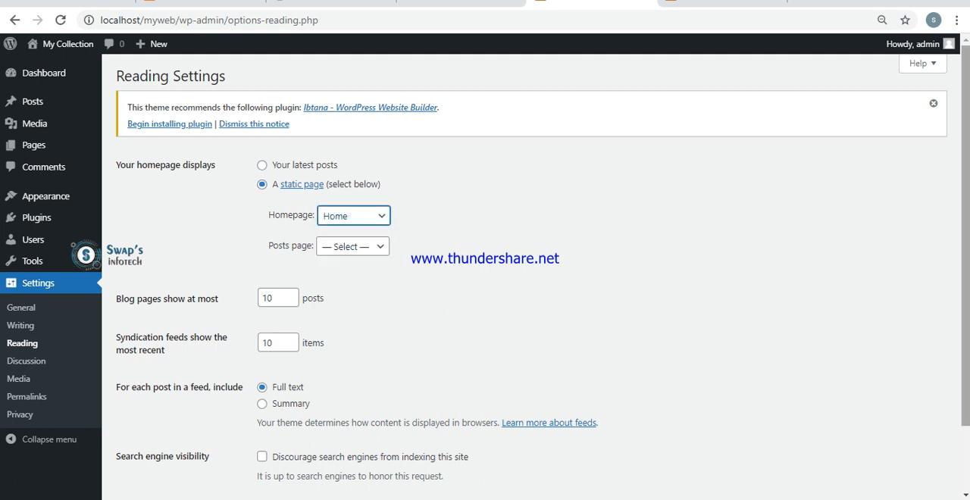
pyautogui.scroll(-1, 530, 273)
pyautogui.click(151, 442)
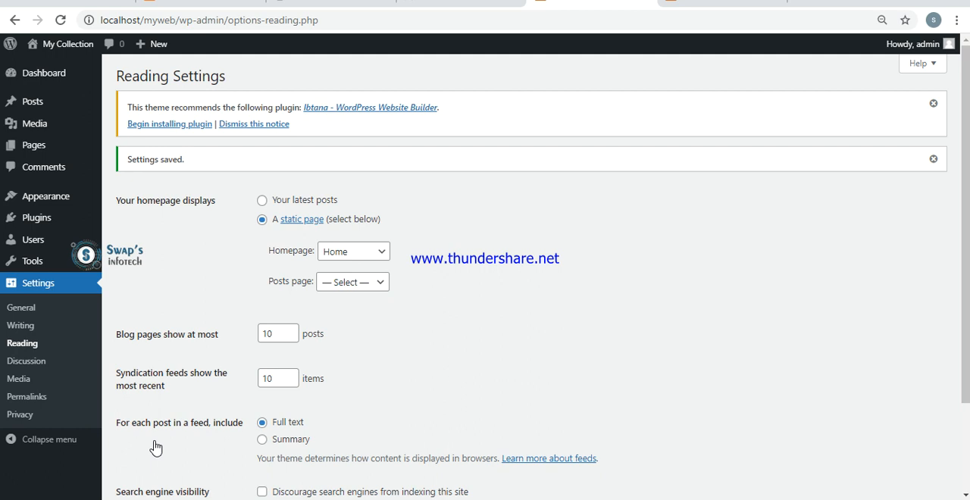
pyautogui.click(728, 3)
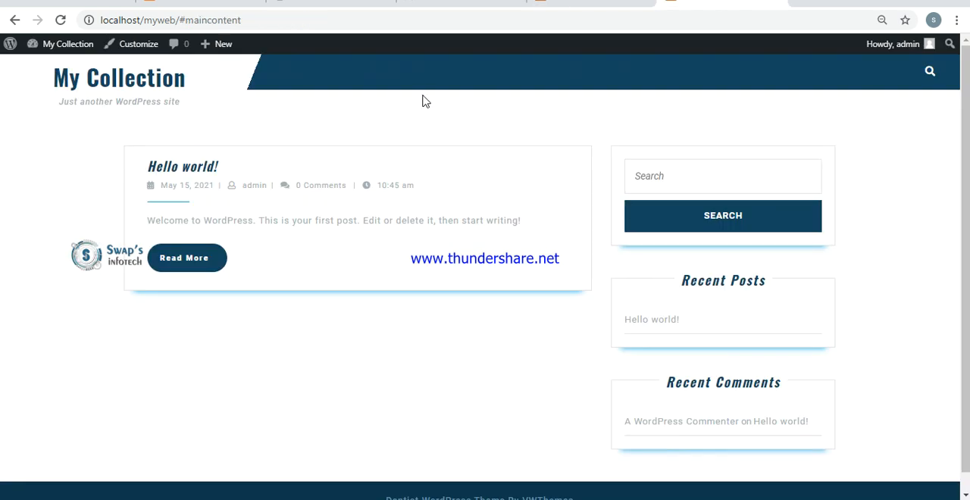
pyautogui.click(621, 3)
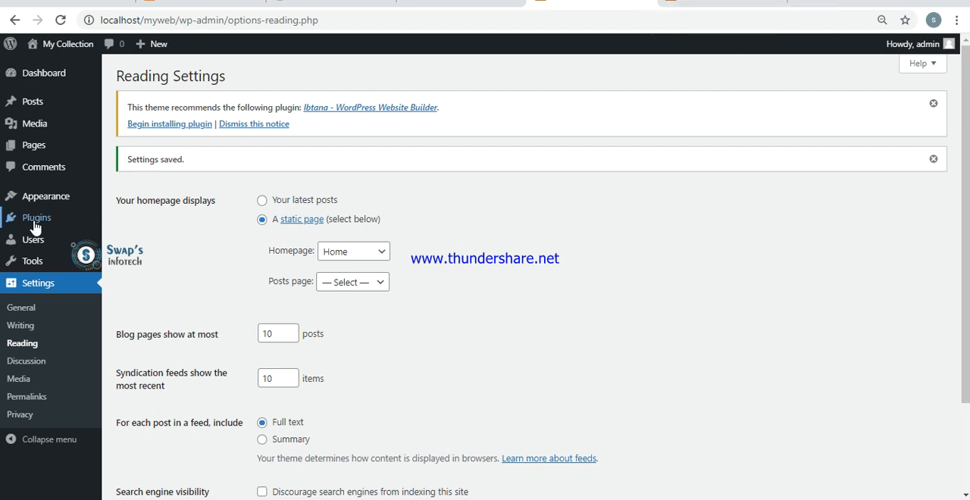
# - Open the navigation menu editor and name the new menu Primary Menu
pyautogui.moveTo(34, 226)
pyautogui.moveTo(51, 204)
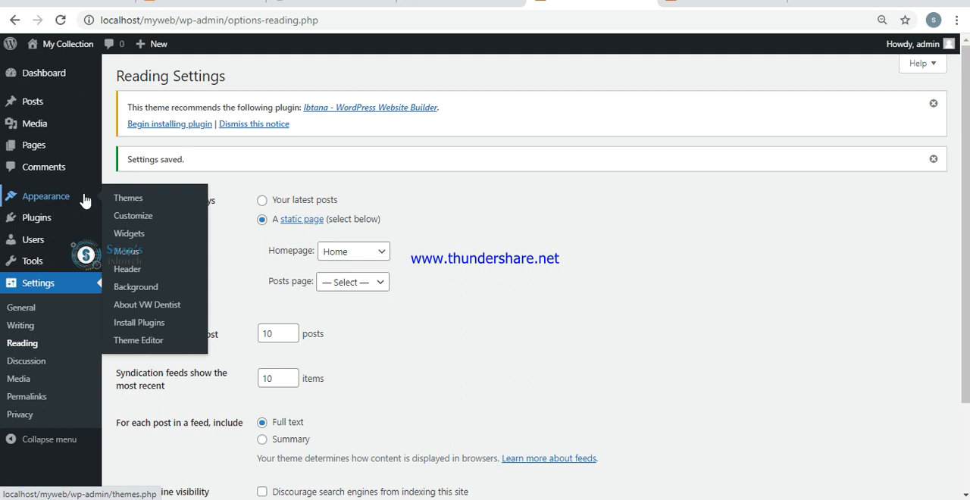
pyautogui.click(133, 258)
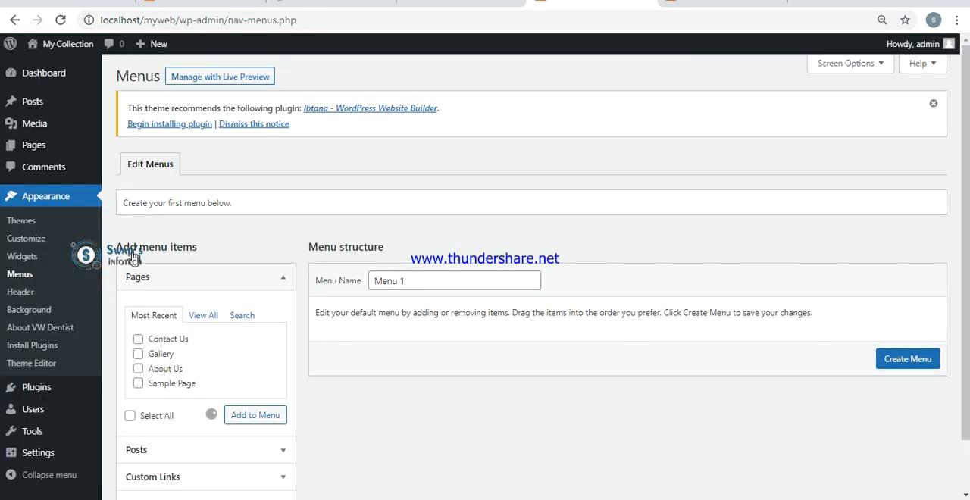
pyautogui.click(428, 281)
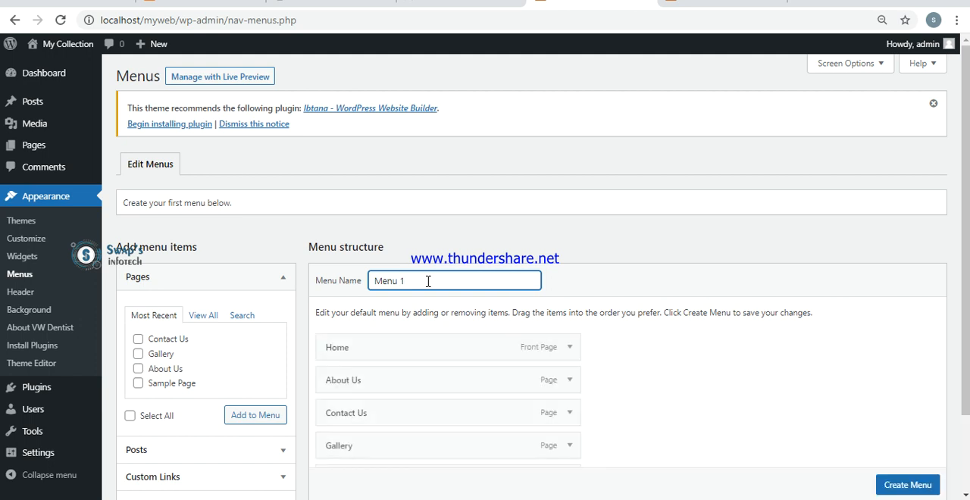
pyautogui.tripleClick(428, 281)
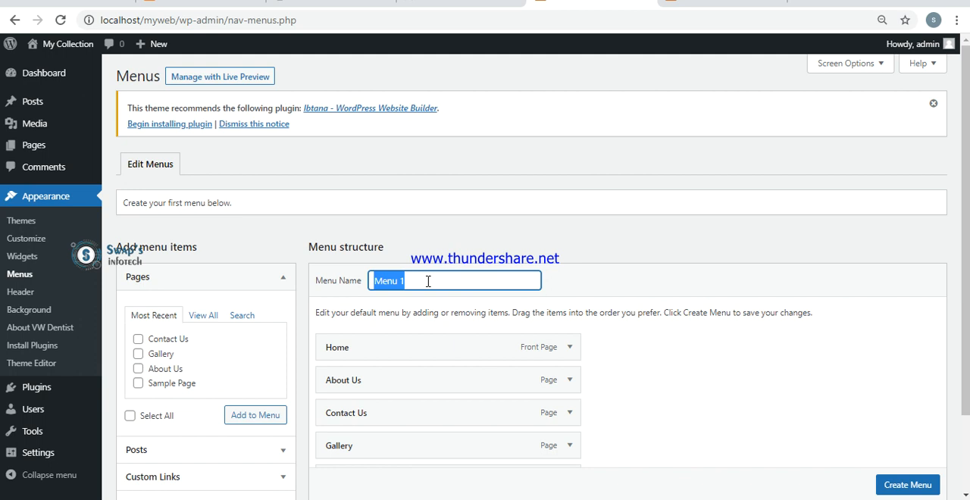
pyautogui.write('Primary')
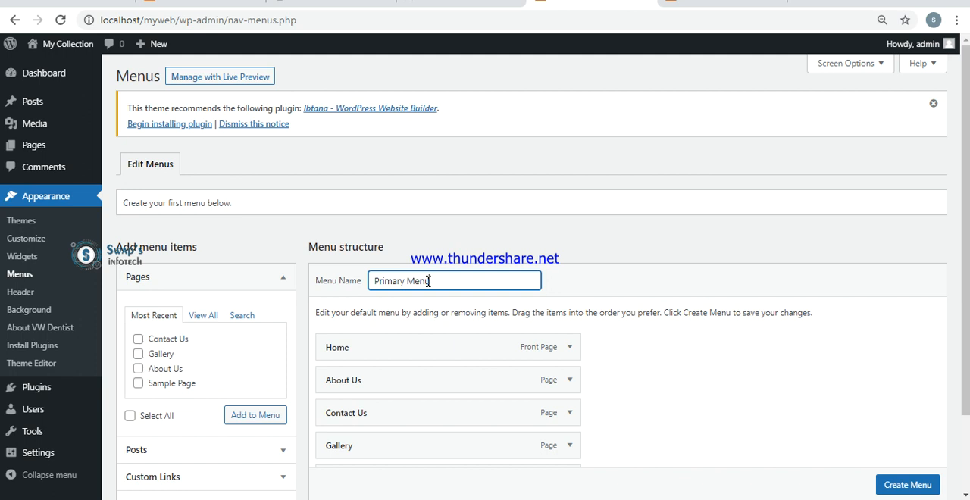
pyautogui.moveTo(965, 279); pyautogui.dragTo(965, 317)
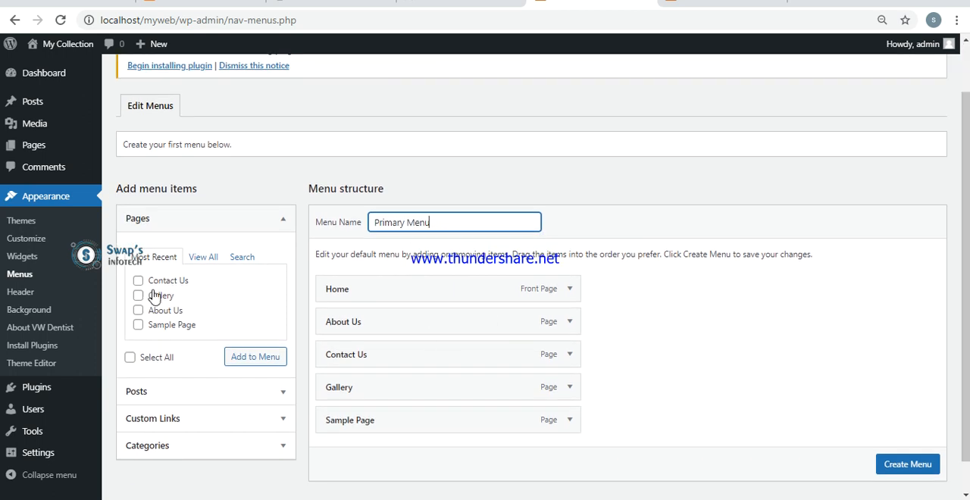
pyautogui.click(138, 281)
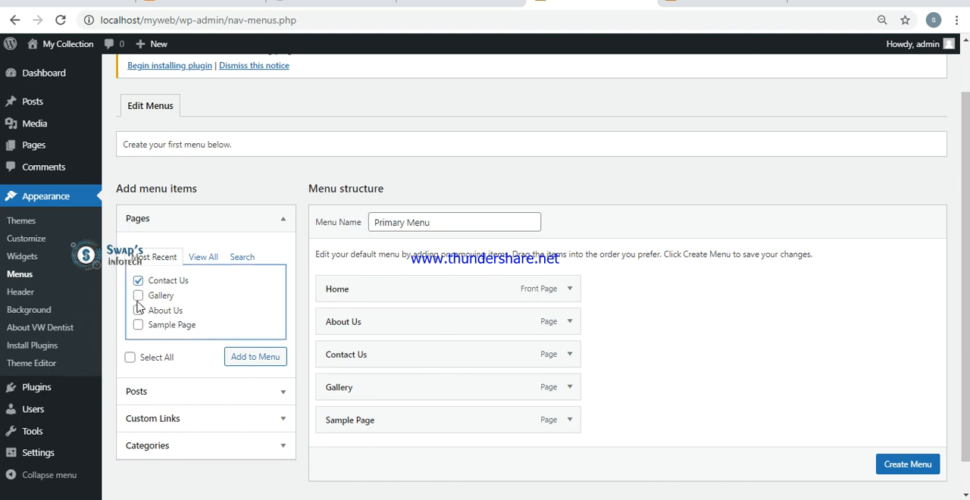
pyautogui.click(138, 282)
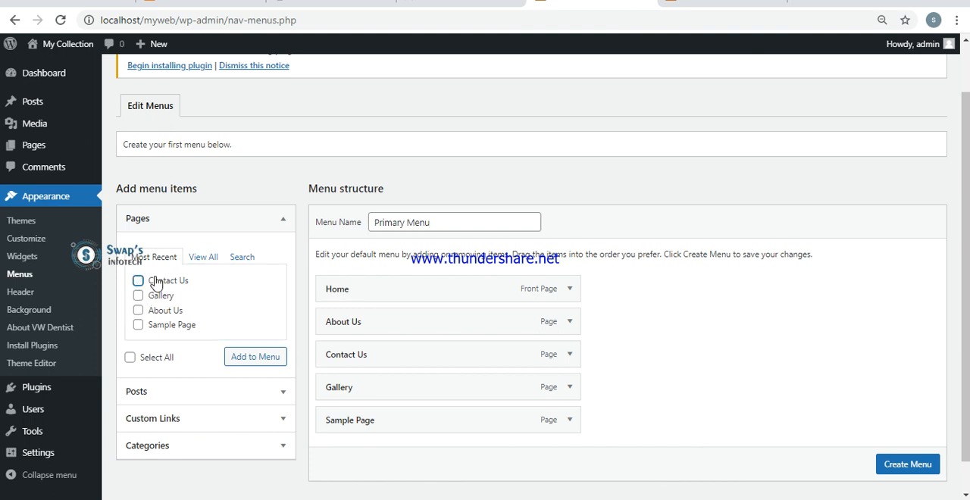
pyautogui.click(205, 258)
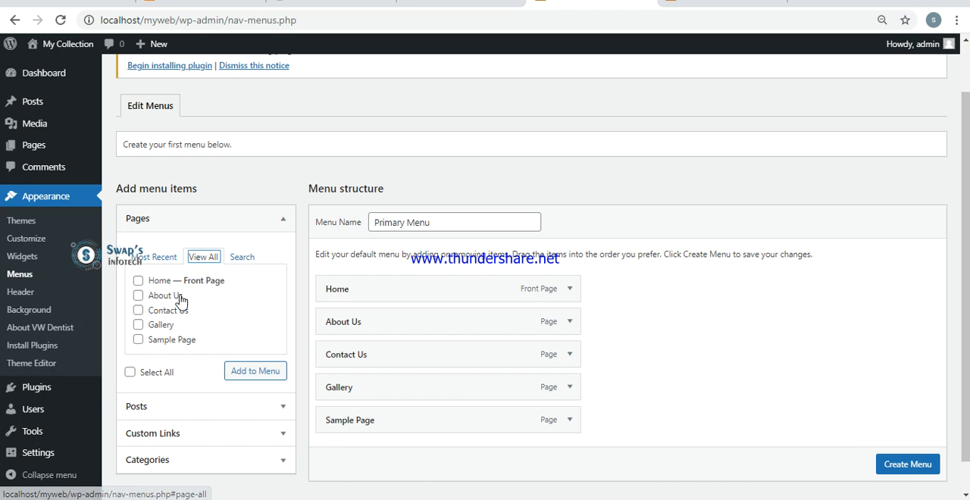
pyautogui.click(155, 257)
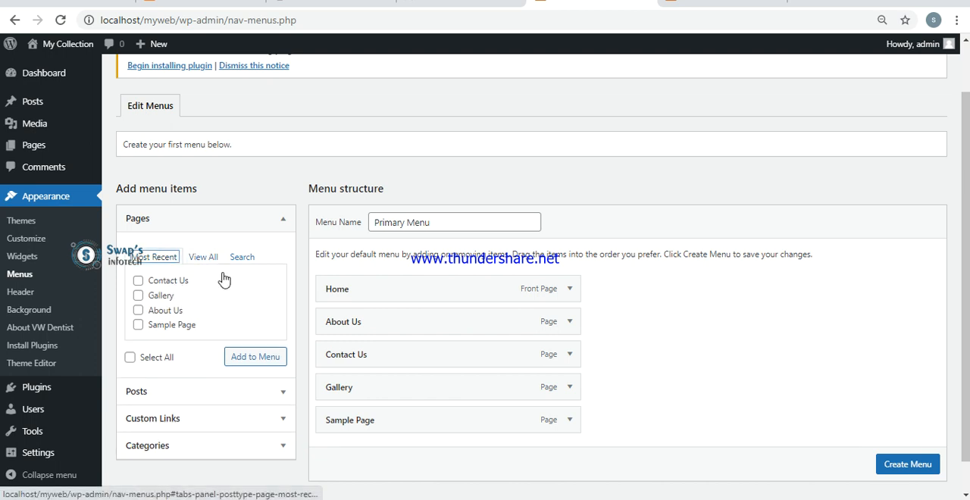
pyautogui.click(138, 281)
pyautogui.click(138, 296)
pyautogui.click(138, 310)
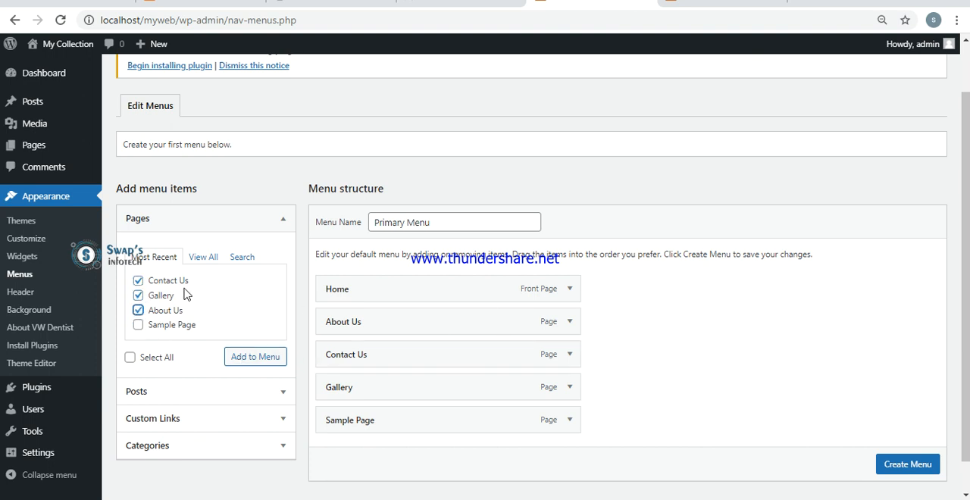
pyautogui.click(138, 310)
pyautogui.click(138, 296)
# - Remove Sample Page from the menu structure and move Gallery above Contact Us
pyautogui.scroll(-1, 959, 253)
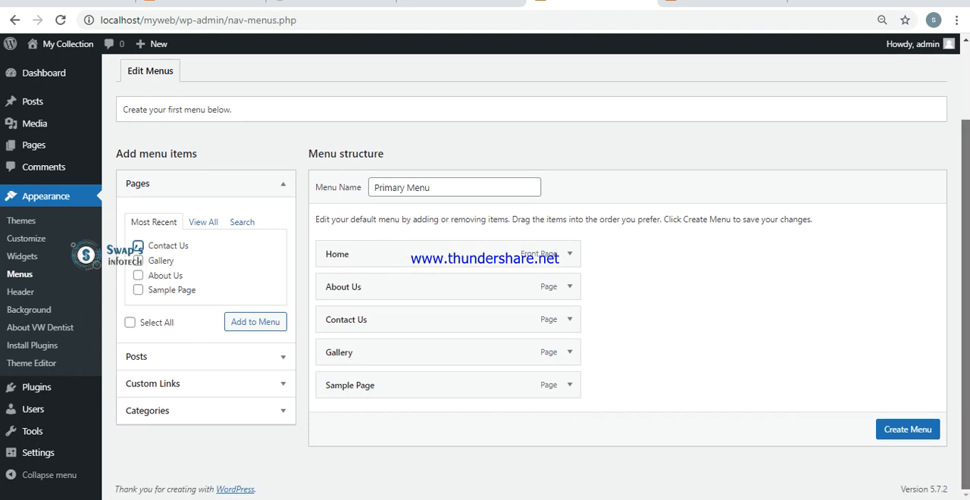
pyautogui.click(571, 385)
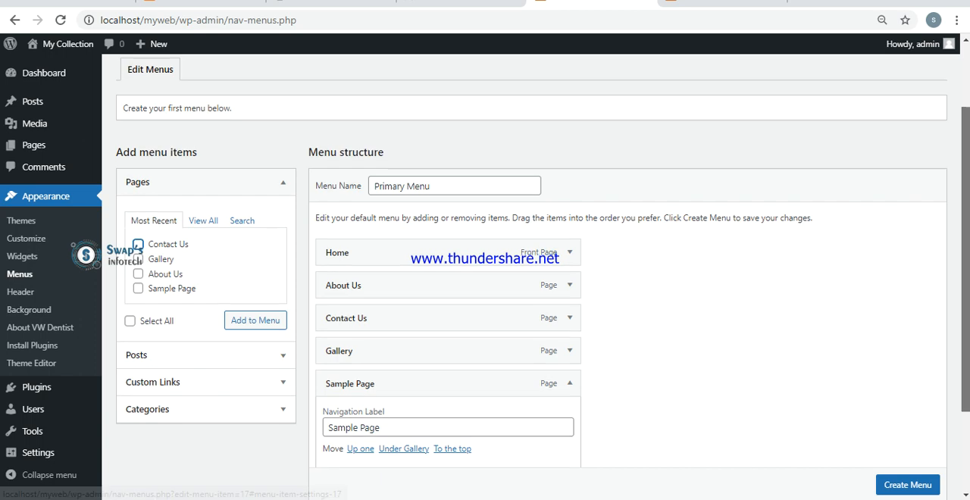
pyautogui.scroll(-2, 575, 388)
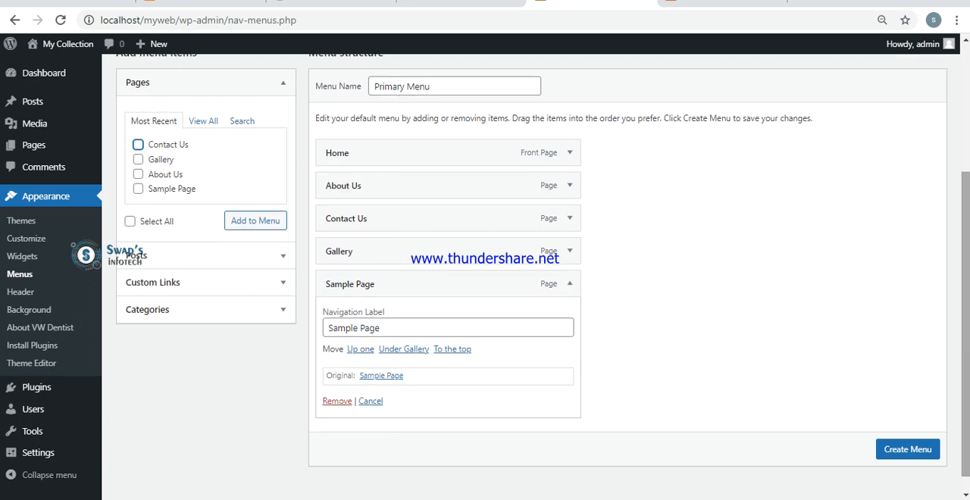
pyautogui.click(337, 401)
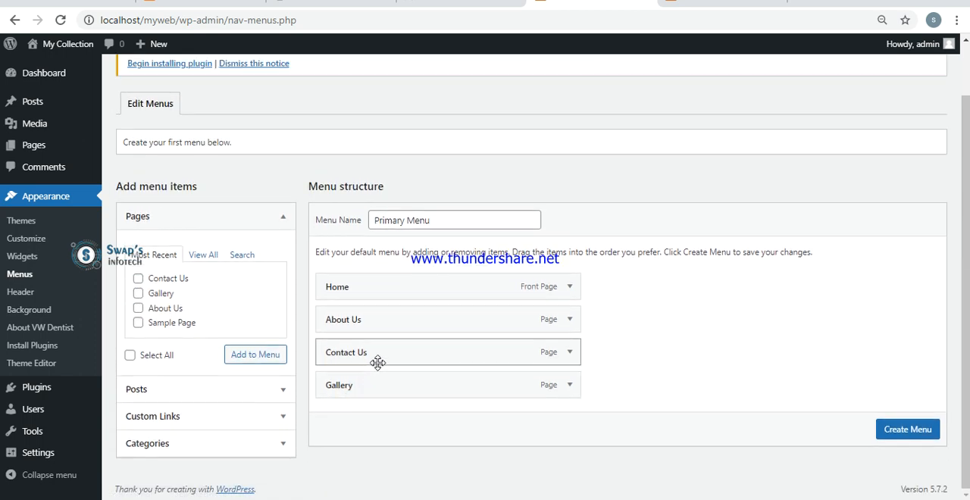
pyautogui.moveTo(379, 386); pyautogui.dragTo(380, 358)
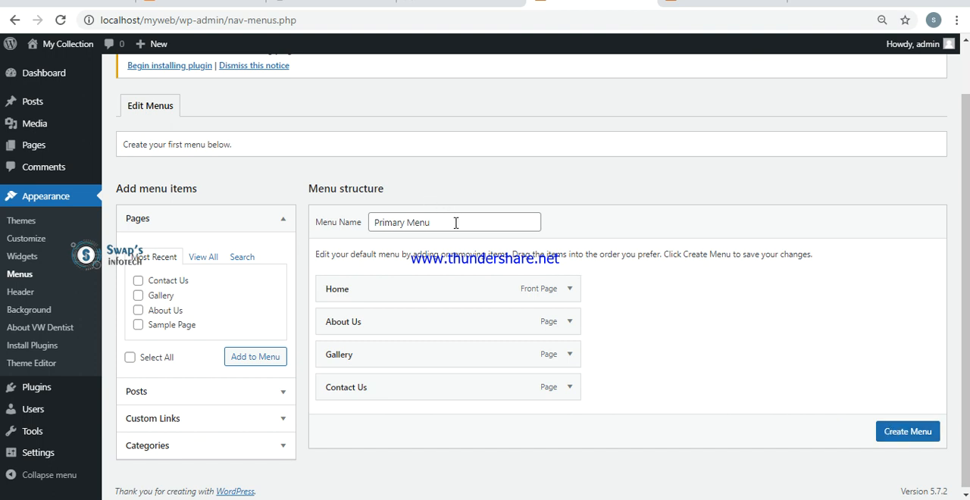
# - Create the menu, assign it to the Primary Menu display location and save it
pyautogui.click(889, 435)
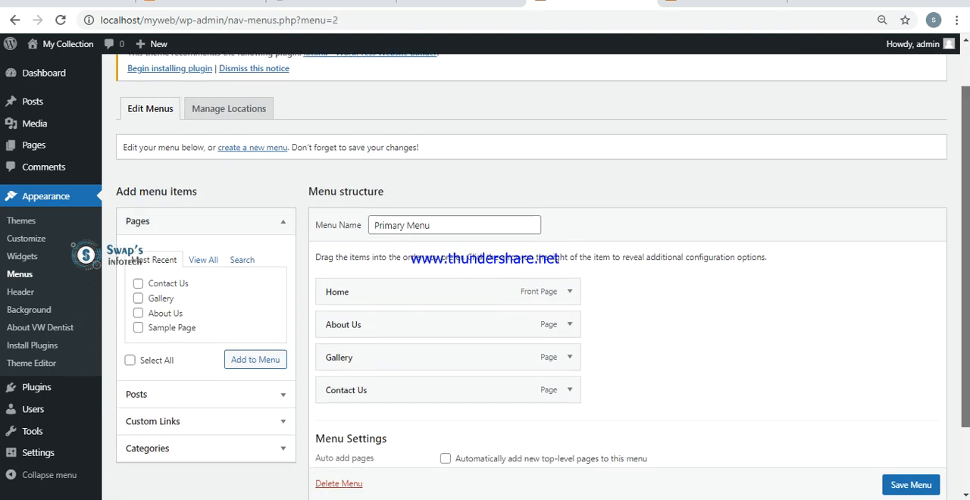
pyautogui.scroll(-2, 530, 303)
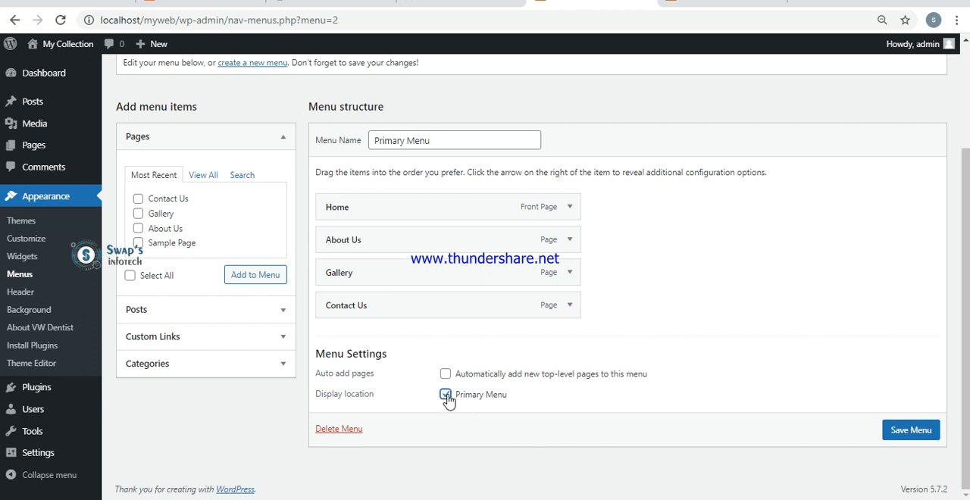
pyautogui.click(728, 4)
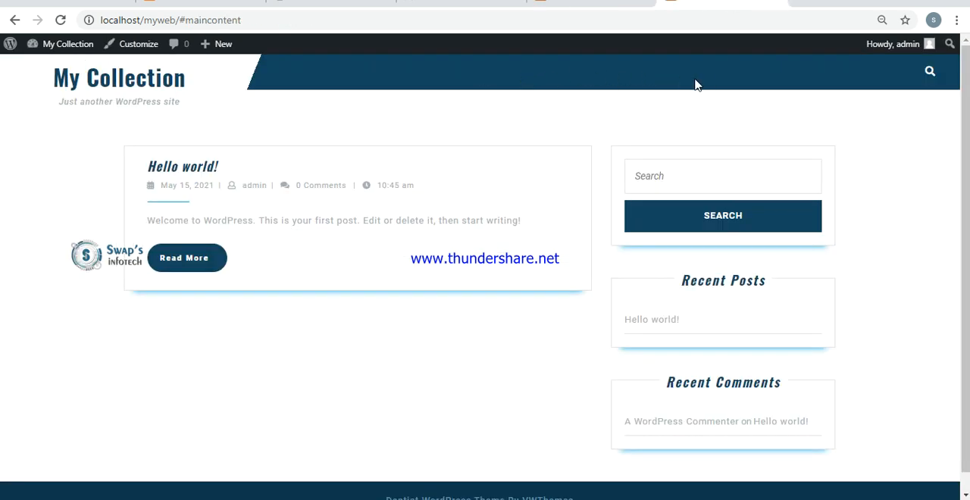
pyautogui.click(607, 3)
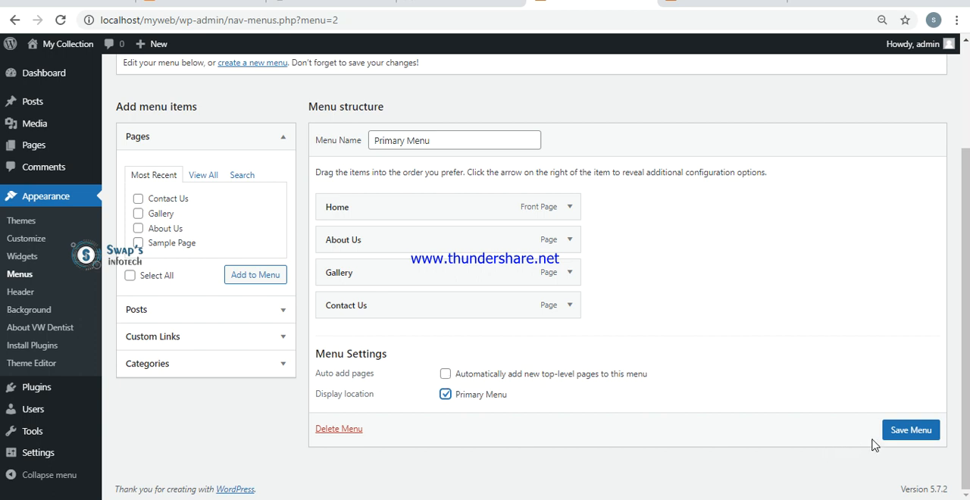
pyautogui.click(902, 439)
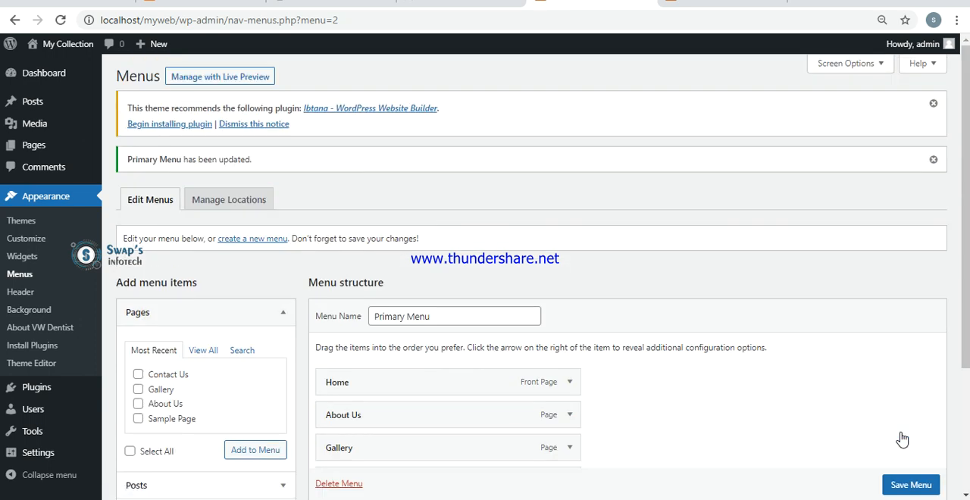
# - Reload the My Collection front page and open the About Us page from its navigation menu
pyautogui.click(728, 2)
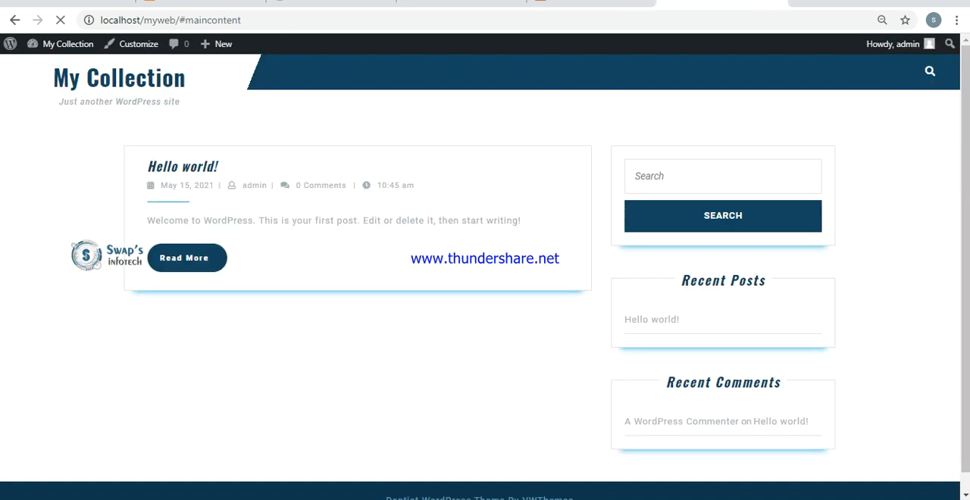
pyautogui.press('F5')
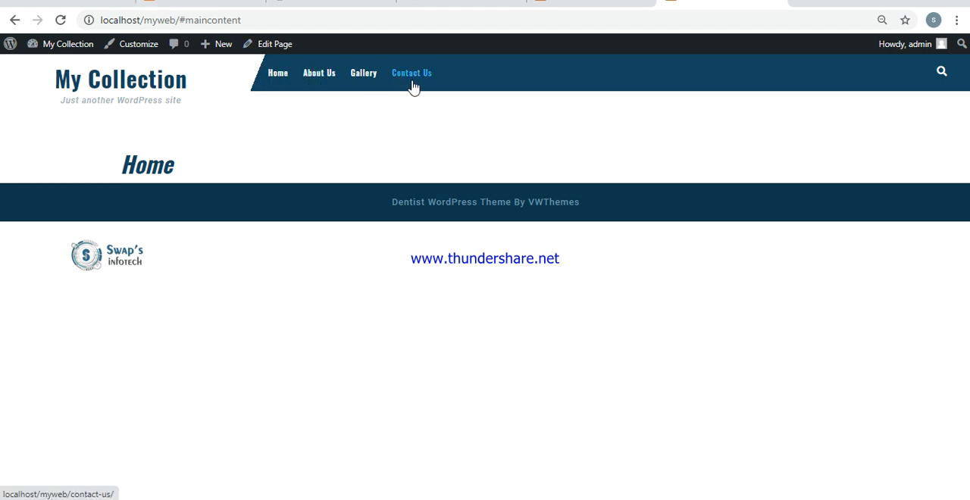
pyautogui.click(318, 81)
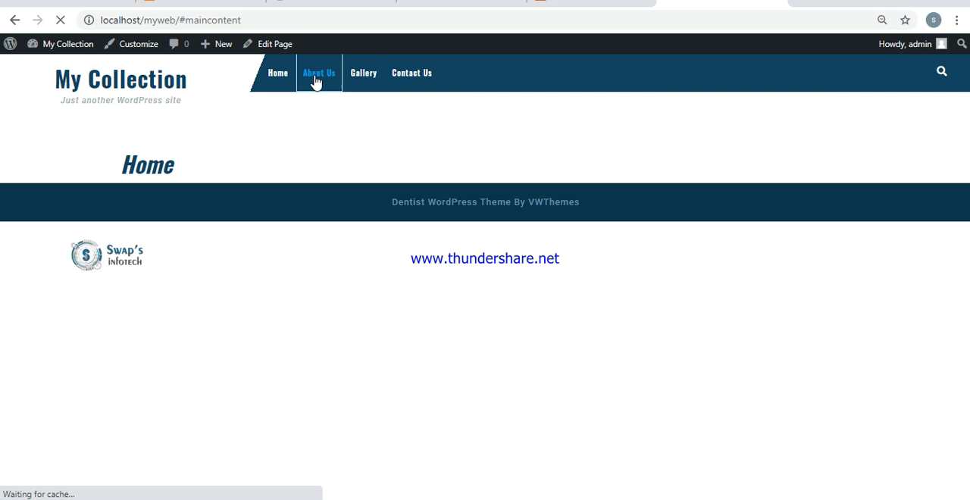